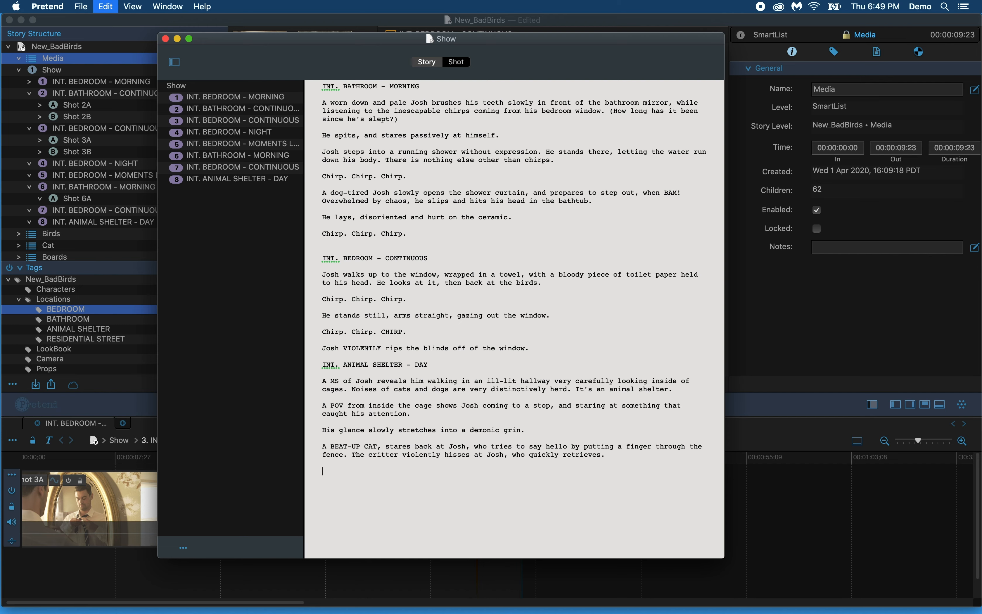
Step: Add the scenes EXT. RESIDENTIAL STREET - DAY and INT. BEDROOM - NIGHT, with their action text, at the end of the Show script
type("EXT. RESIDENTIAL STREET - DAY  A crazy-looking and determined Josh walks down the street holding an animal cage, from which rumbling and hissing noises are herd.  Josh laughs frantically.   INT. BEDROOM - NIGHT  Josh rolls into bed, still laughing.  Chirp. Chirp. Ch-  Noises of birds being chased, and disemboweled are herd as we see Josh's expression finally nearing satisfaction.  Noises of birds scattering reach the bedroom.  There is SILENCE, sweet silence. Josh's exhausted expression finally slips into a deep slumber. A few beats pass as he collects the fruits of his efforts...  A strident MEEEEOOOOOOOOOOOWWW breaks the silence, and Josh's bloodshot eyes open up once again.")
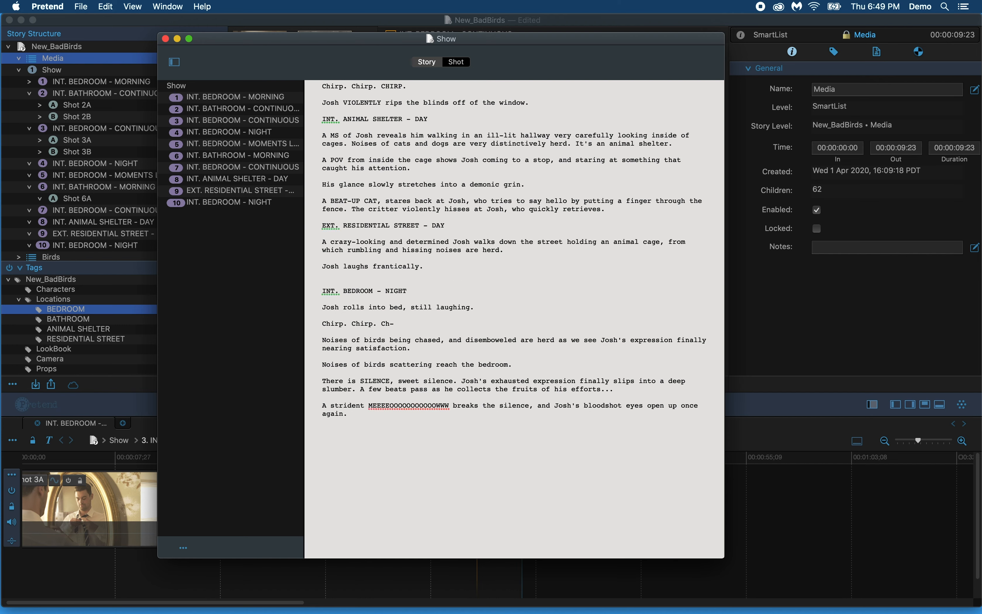
left_click_drag(409, 455, 309, 216)
left_click(383, 263)
left_click_drag(456, 217, 394, 226)
left_click(402, 240)
Step: Compare the two new scenes in the script's scene list with the project's story structure, moving the script window aside as needed
left_click(262, 192)
left_click(254, 203)
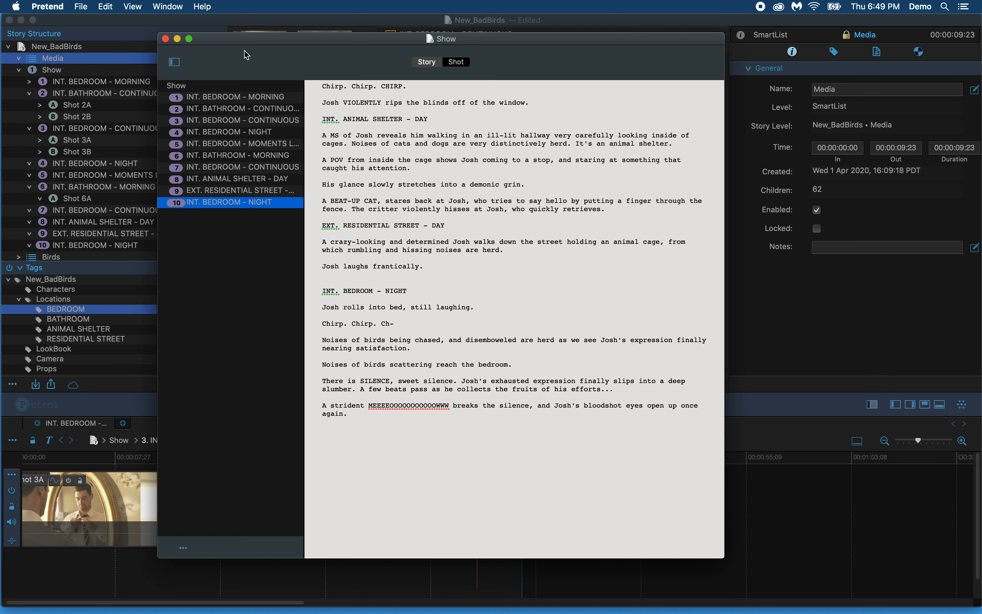
left_click_drag(234, 40, 417, 25)
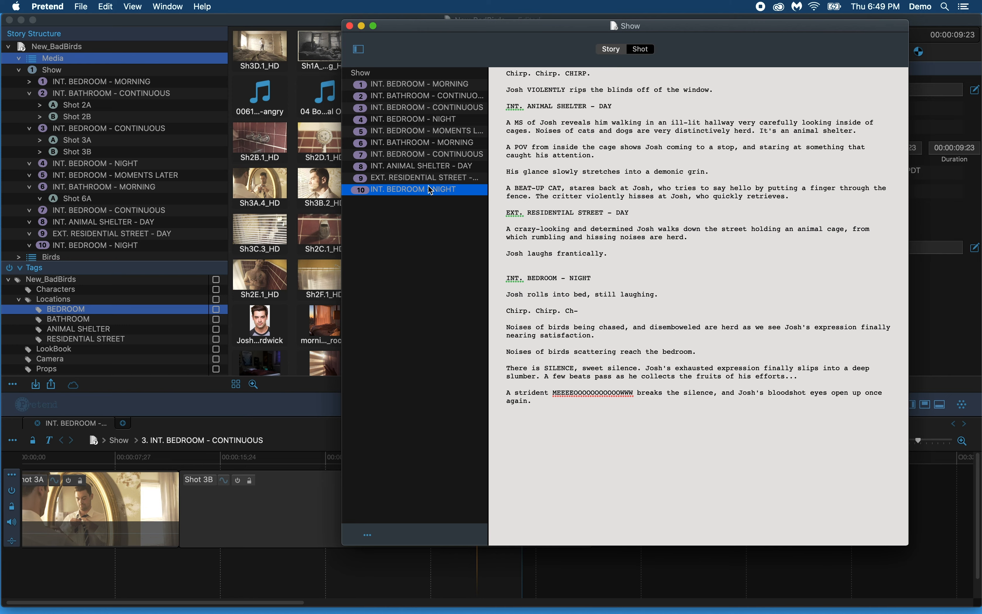
scroll(160, 189, "down", 1)
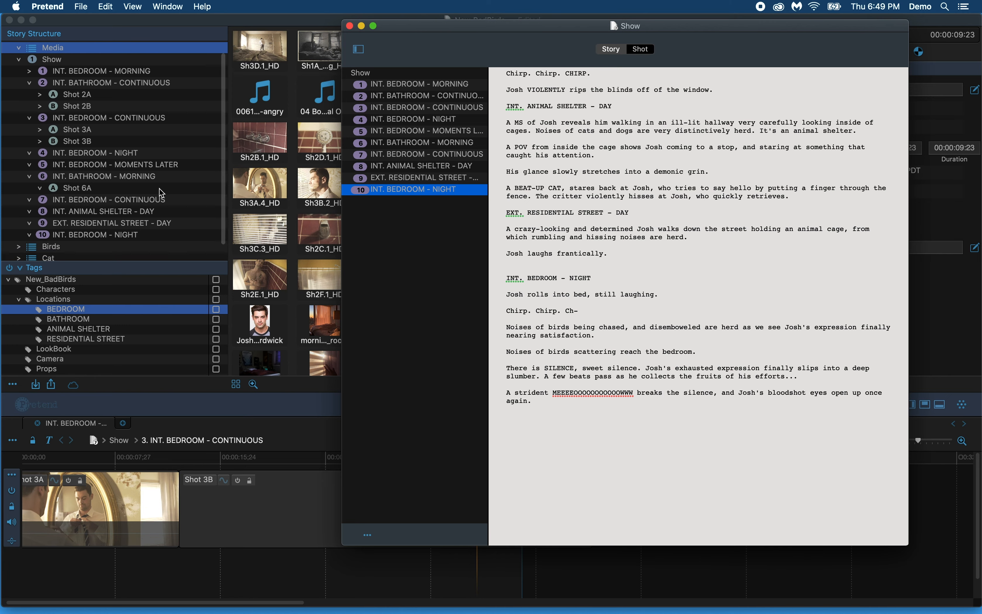
scroll(159, 189, "up", 1)
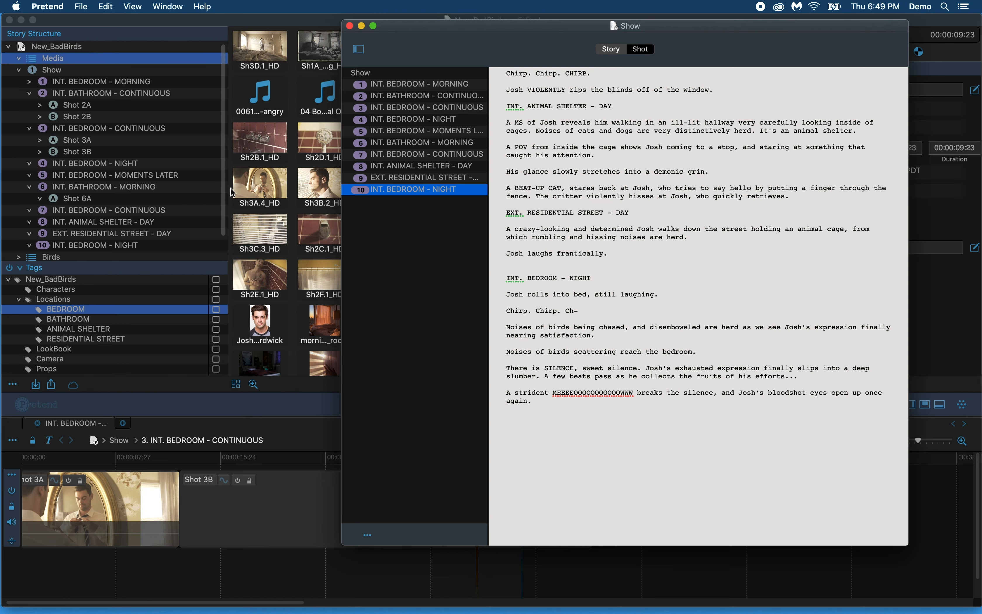
left_click_drag(438, 30, 327, 35)
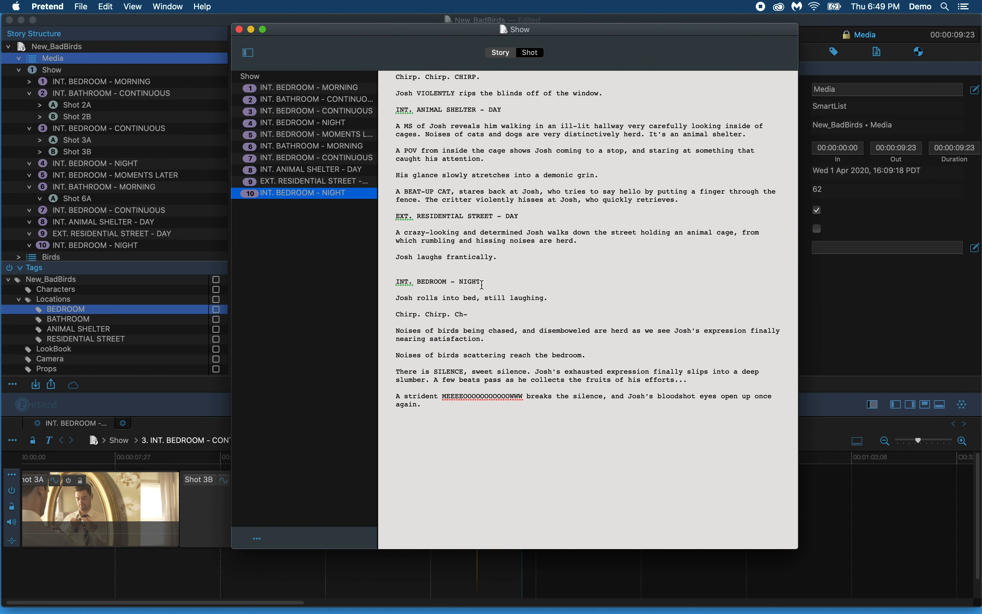
Step: Switch the script to shot mode and mark a shot on the EXT. RESIDENTIAL STREET - DAY scene
left_click(529, 54)
scroll(526, 212, "up", 10)
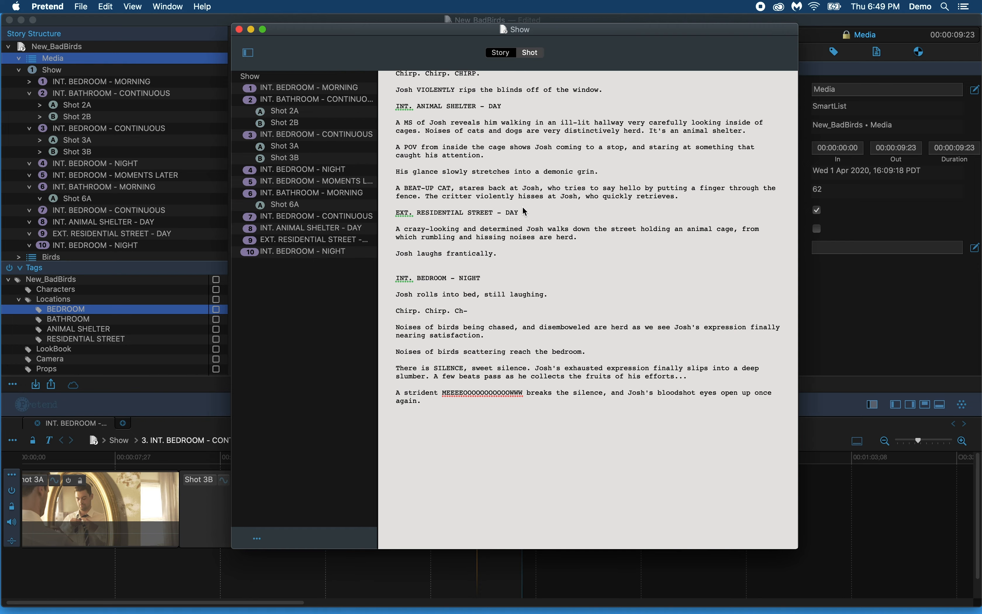
scroll(526, 212, "up", 6)
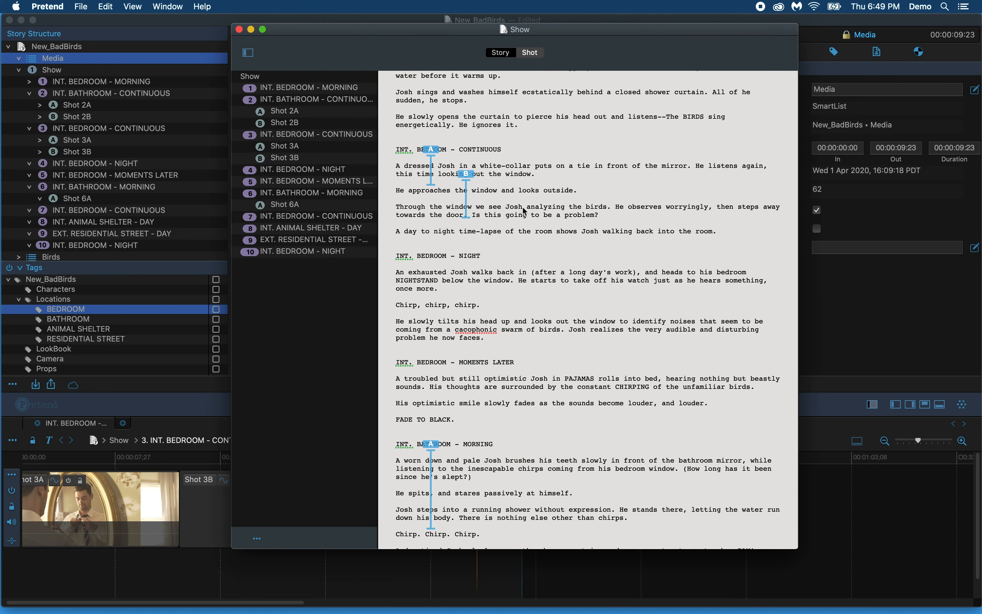
scroll(526, 212, "down", 10)
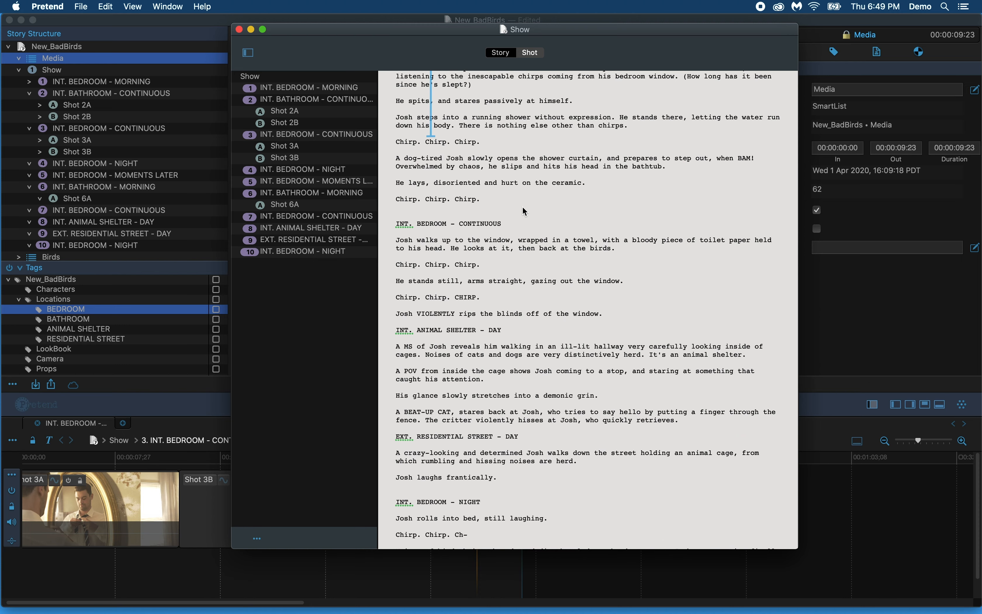
scroll(526, 211, "down", 4)
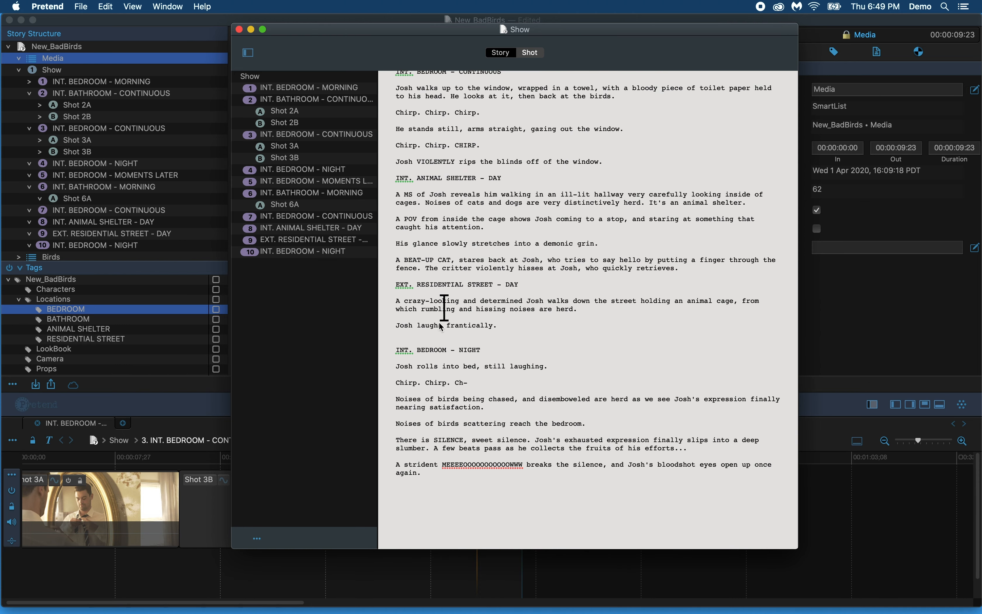
left_click(440, 287)
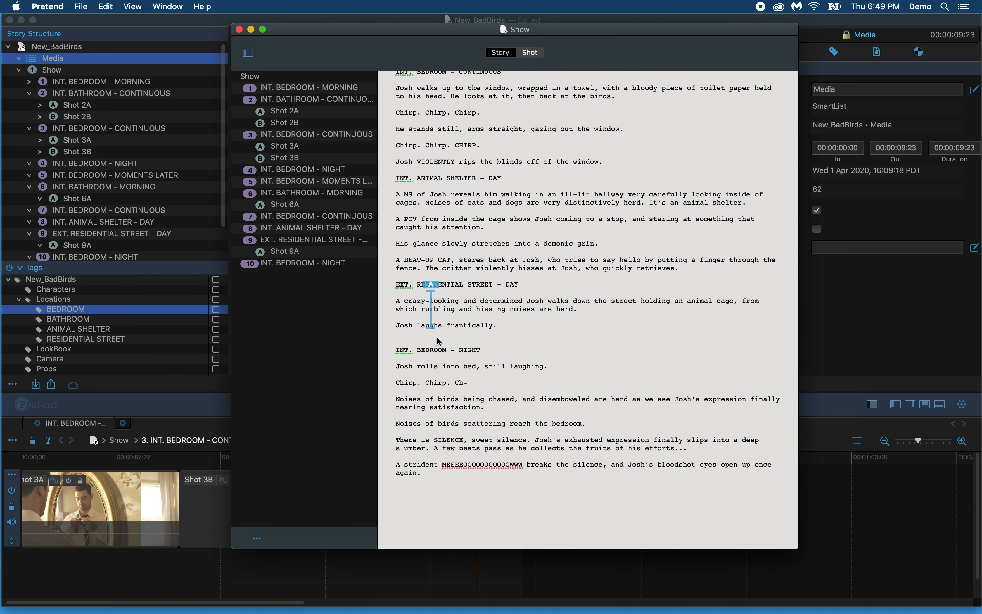
Step: View the details of the new shot in EXT. RESIDENTIAL STREET - DAY without changing them, and close the script window
left_click(433, 286)
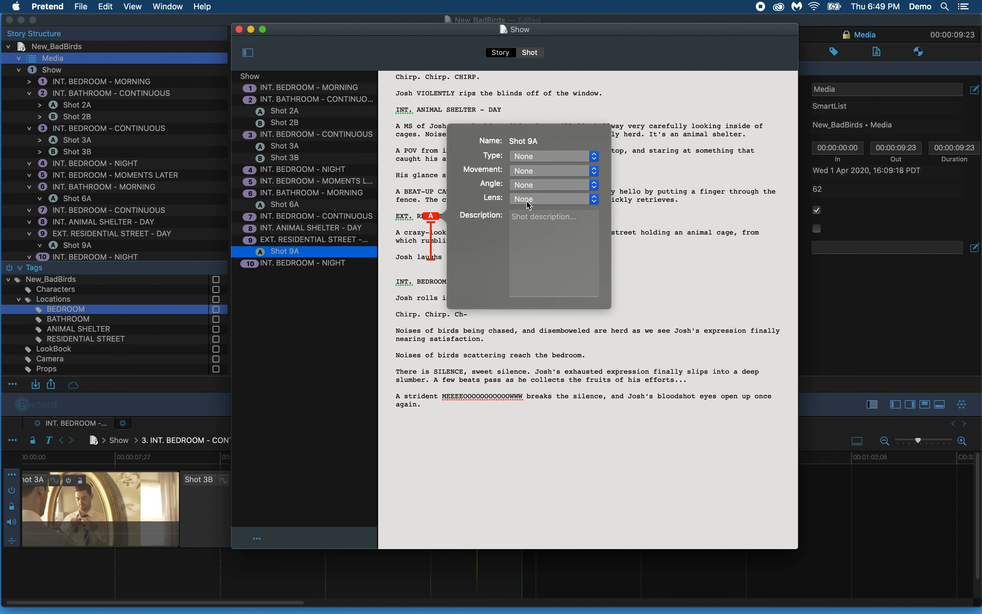
left_click(646, 280)
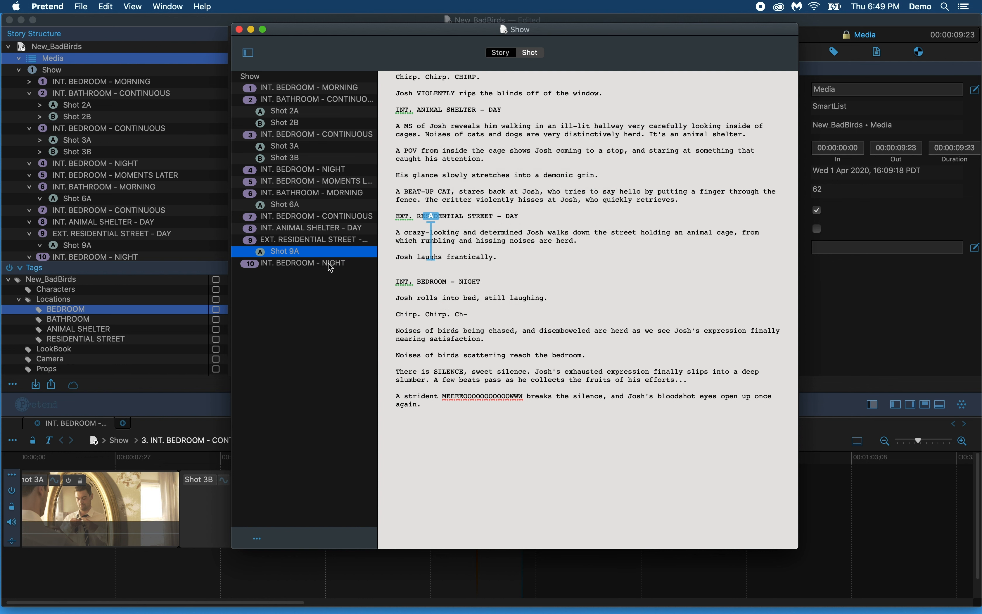
key("super+w")
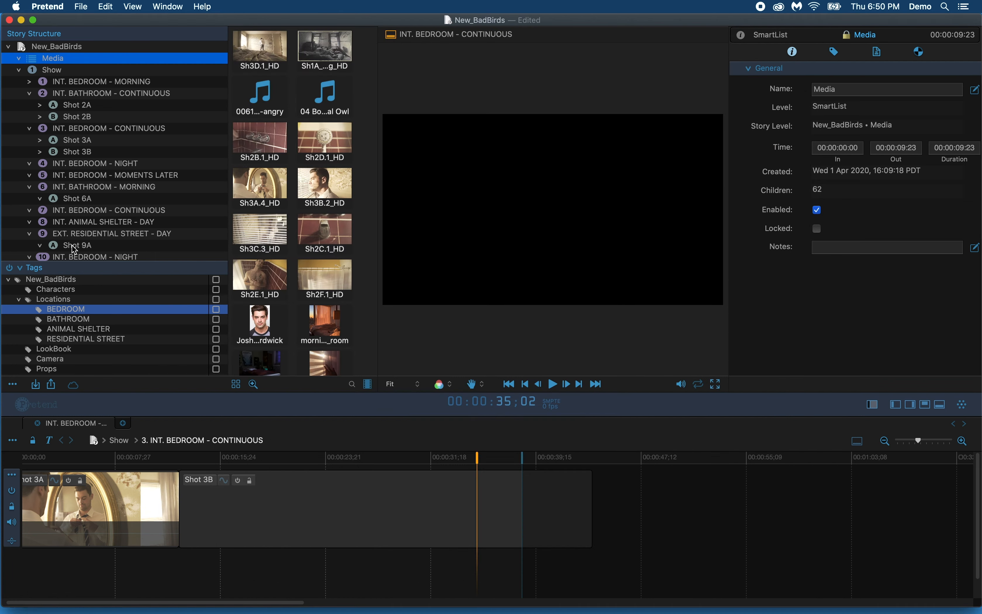
Step: Look through the story structure, including Shot 9A under EXT. RESIDENTIAL STREET - DAY, and browse the clips in the Media list
left_click(74, 246)
scroll(103, 204, "down", 1)
scroll(102, 204, "up", 1)
left_click(68, 58)
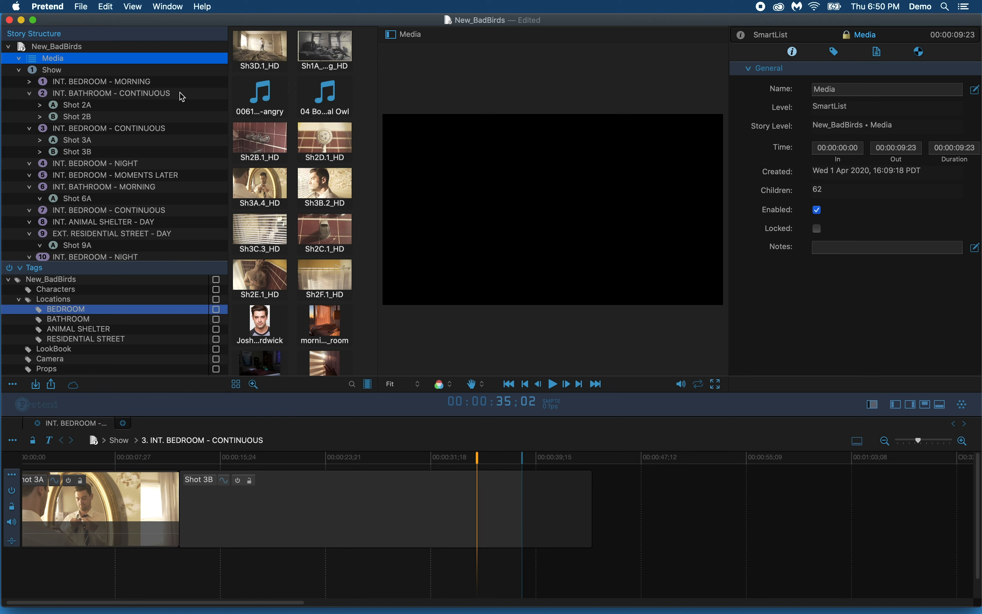
scroll(95, 212, "down", 1)
scroll(95, 212, "down", 2)
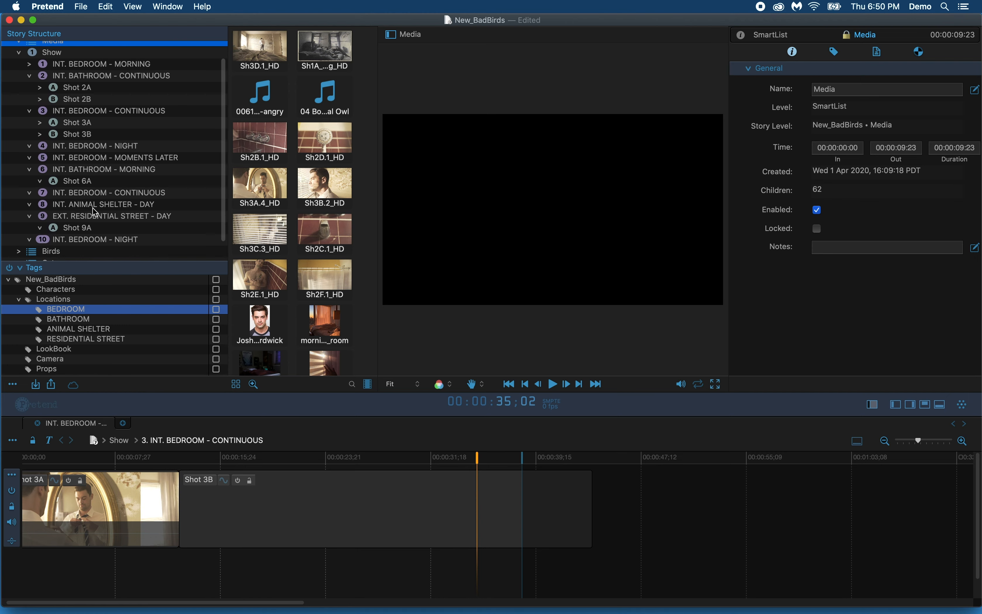
scroll(325, 223, "down", 10)
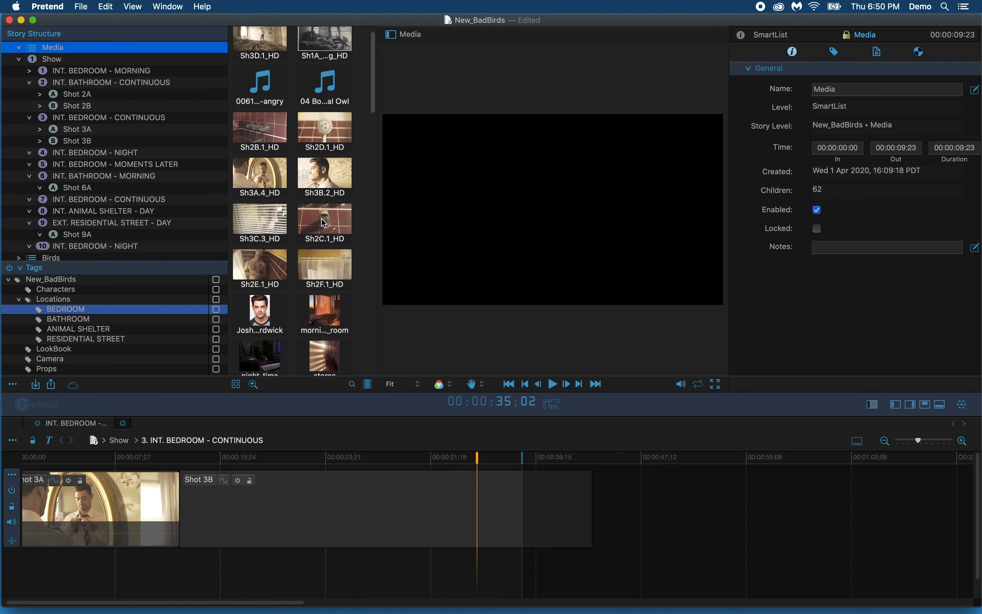
scroll(325, 224, "down", 8)
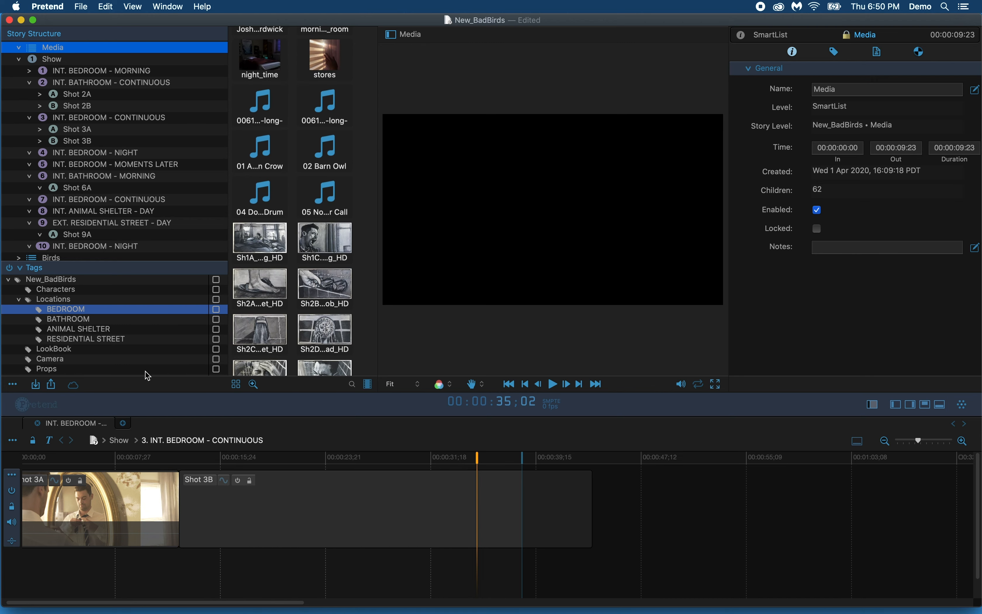
Step: Make the upper workspace area taller at the timeline's expense and enlarge the Tags section below the story structure
left_click_drag(143, 391, 138, 411)
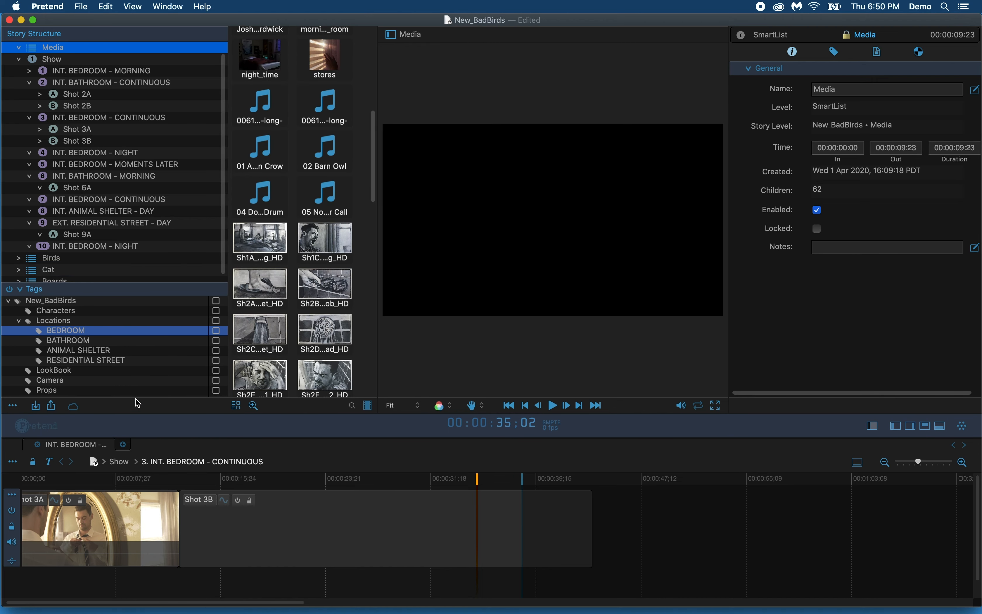
left_click_drag(110, 283, 110, 240)
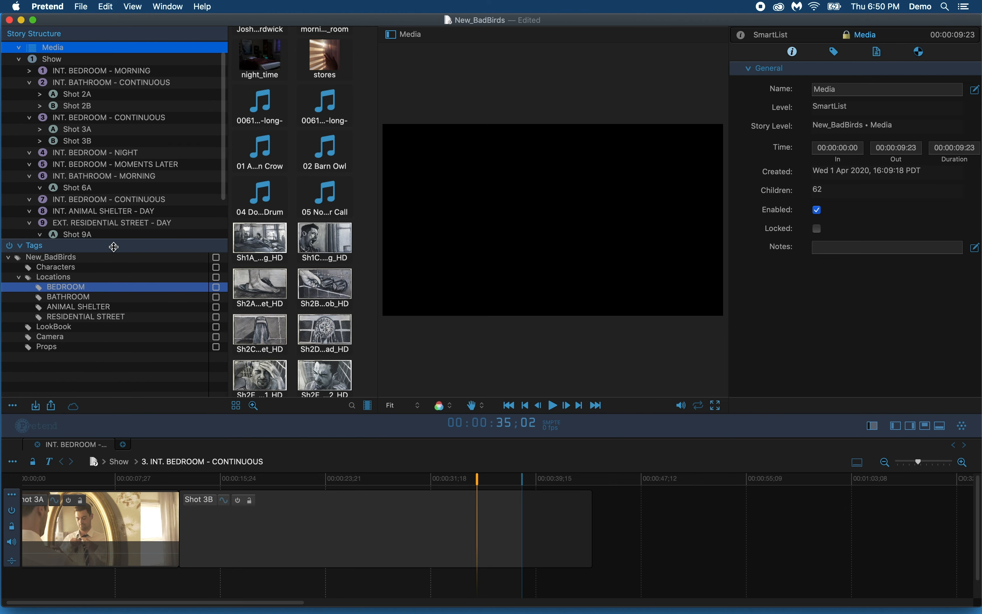
Step: Preview the Sh3D.1_HD video clip from the Media list and pause playback
scroll(295, 113, "down", 5)
scroll(295, 113, "up", 10)
left_click(260, 51)
left_click(555, 406)
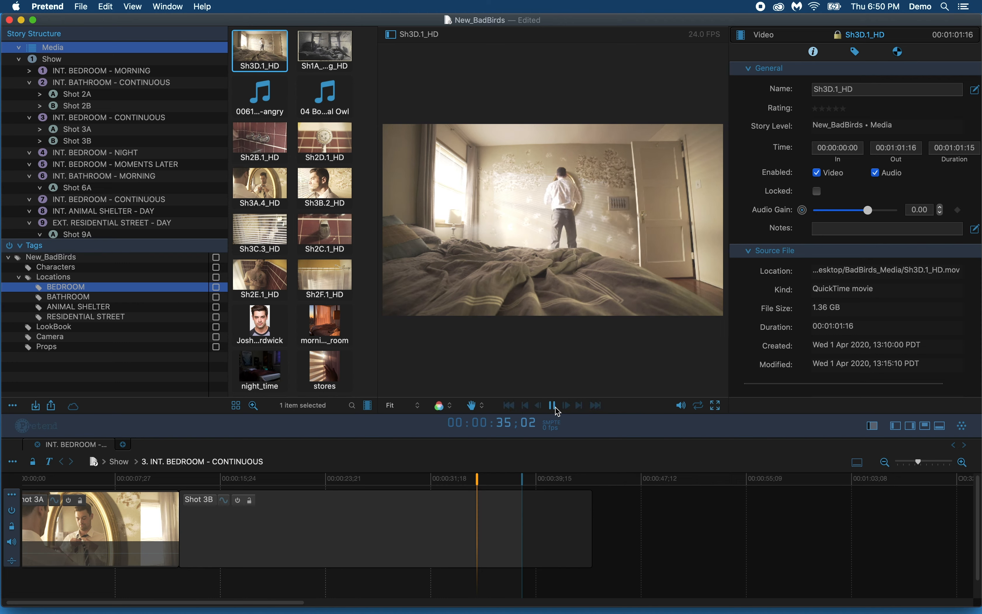
left_click(555, 406)
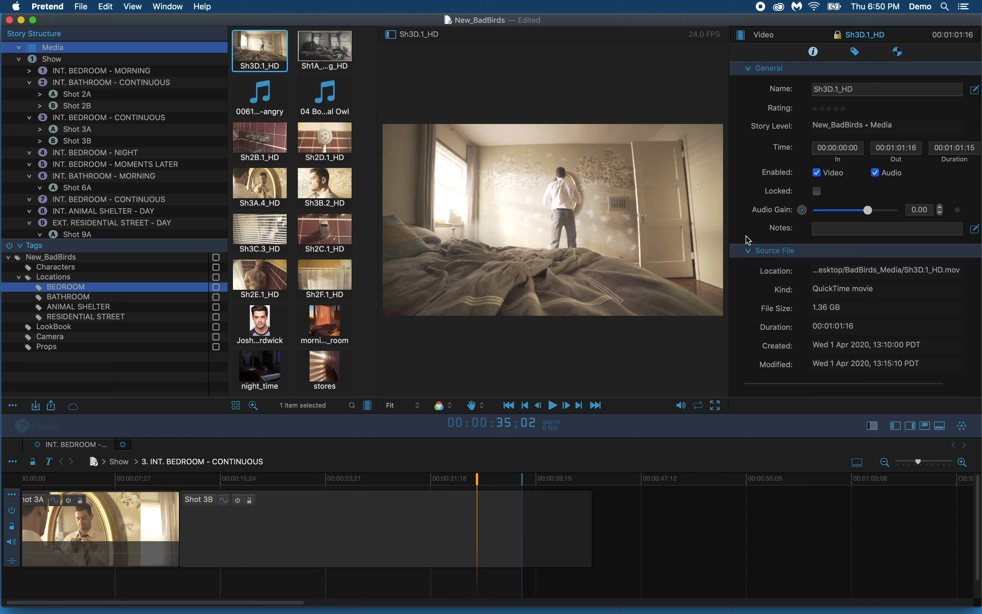
Step: Examine the Sh3D.1_HD clip's source file information, assigned tags, and color, orientation, framing and transform settings
scroll(867, 226, "down", 5)
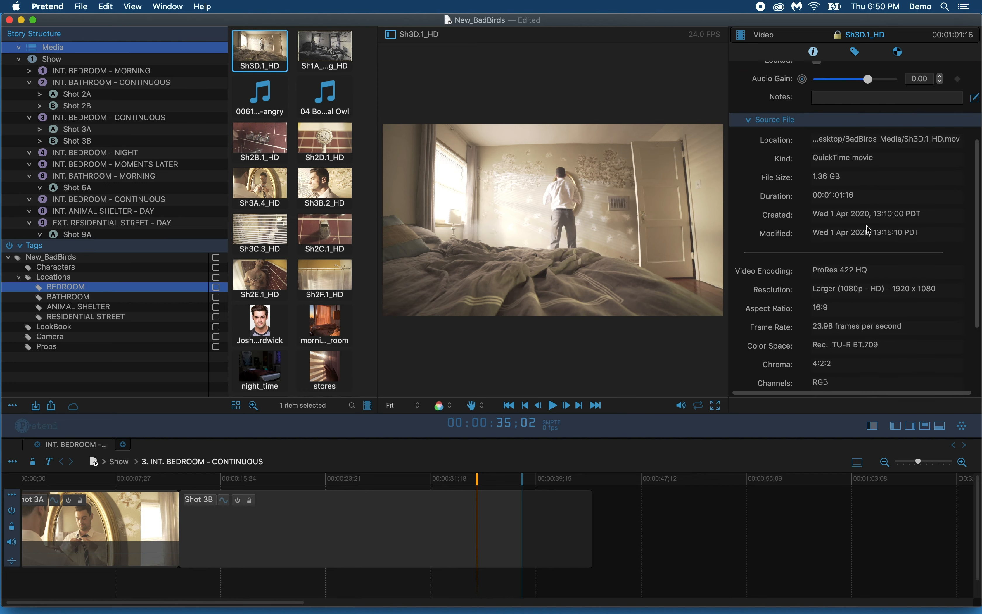
left_click(857, 52)
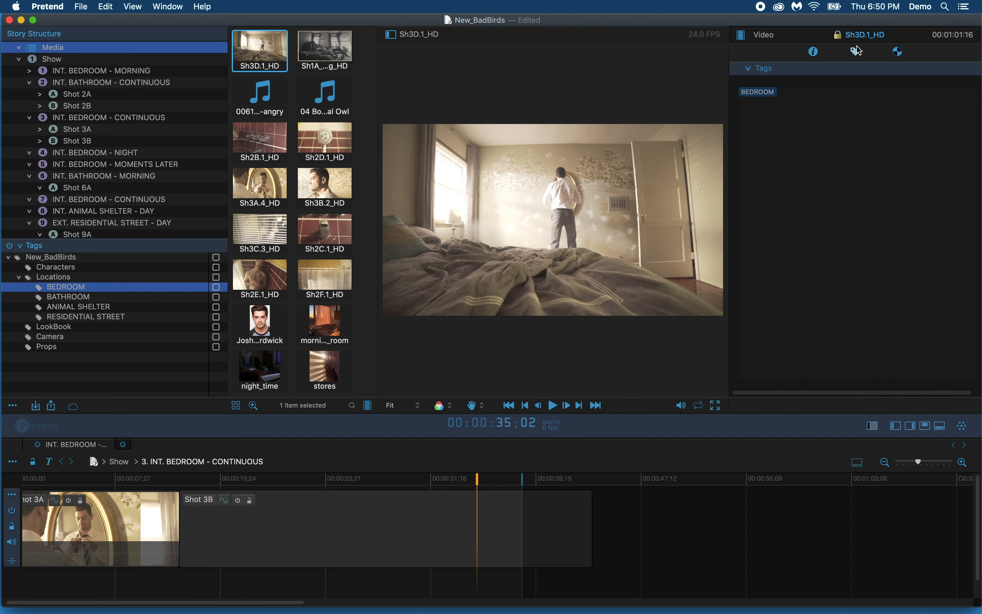
left_click(898, 53)
scroll(889, 240, "down", 3)
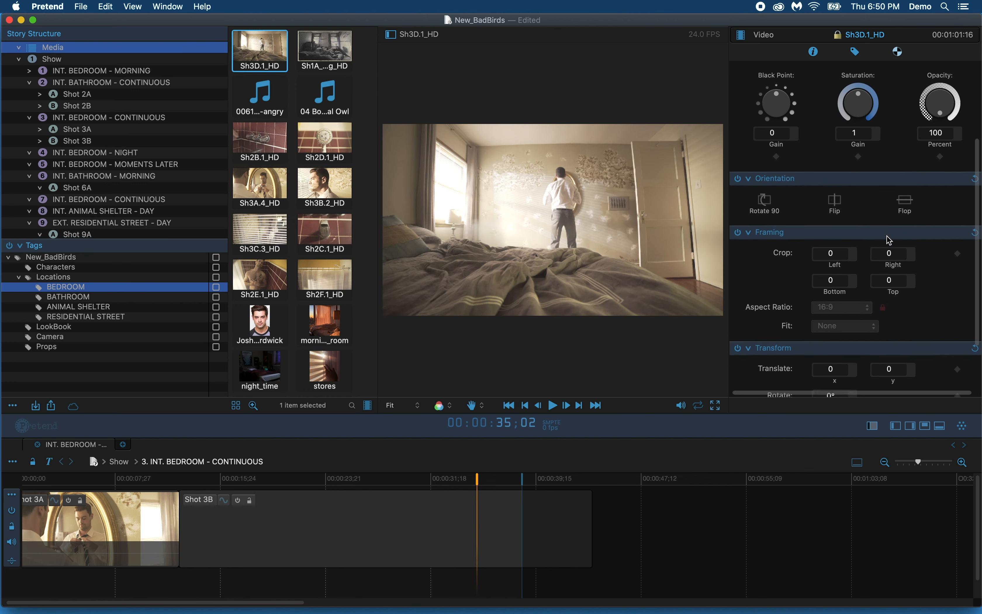
scroll(887, 239, "down", 1)
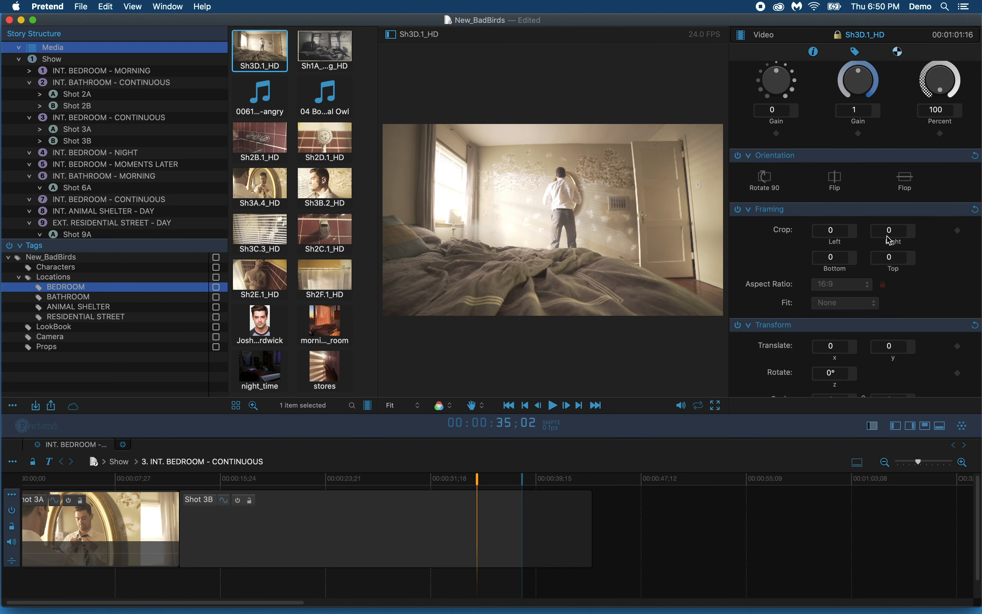
Step: In scene INT. BEDROOM - MORNING, show the 04 Boreal Owl clip's audio gain curve and lower its last keyframe to about -18.15
left_click(90, 71)
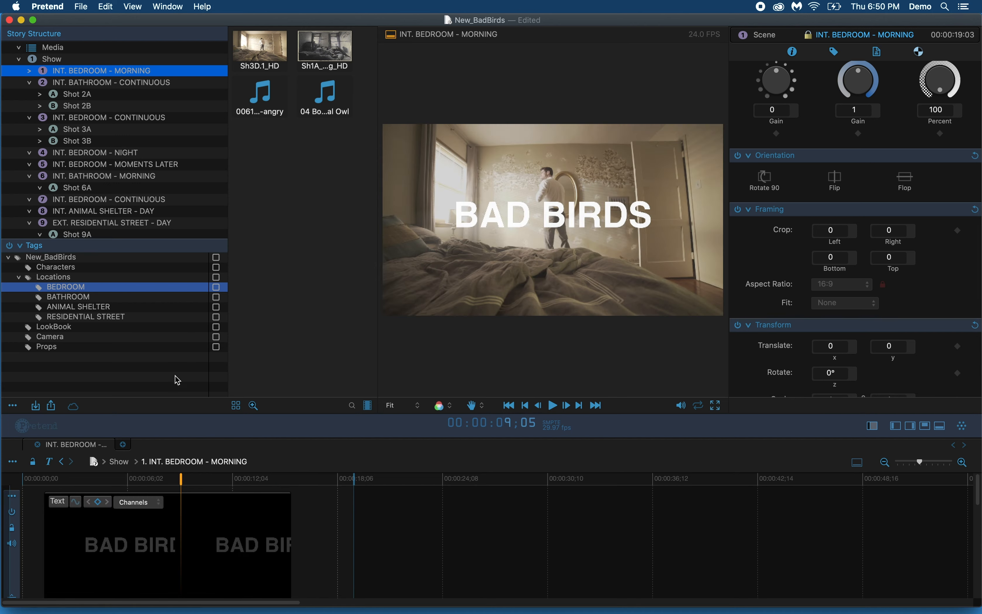
scroll(185, 512, "down", 3)
scroll(185, 513, "down", 3)
left_click(146, 524)
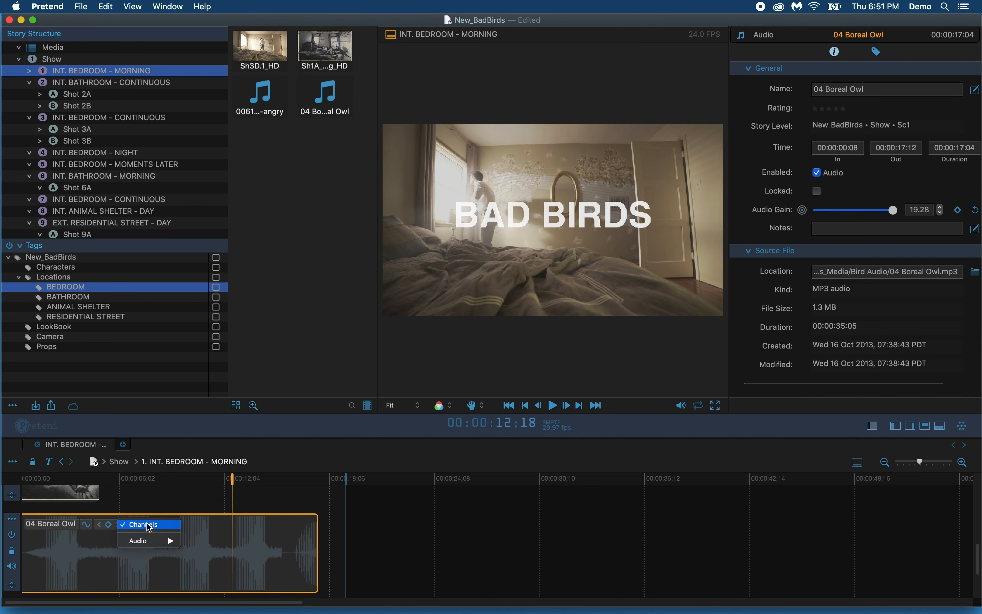
mouse_move(151, 540)
left_click(205, 541)
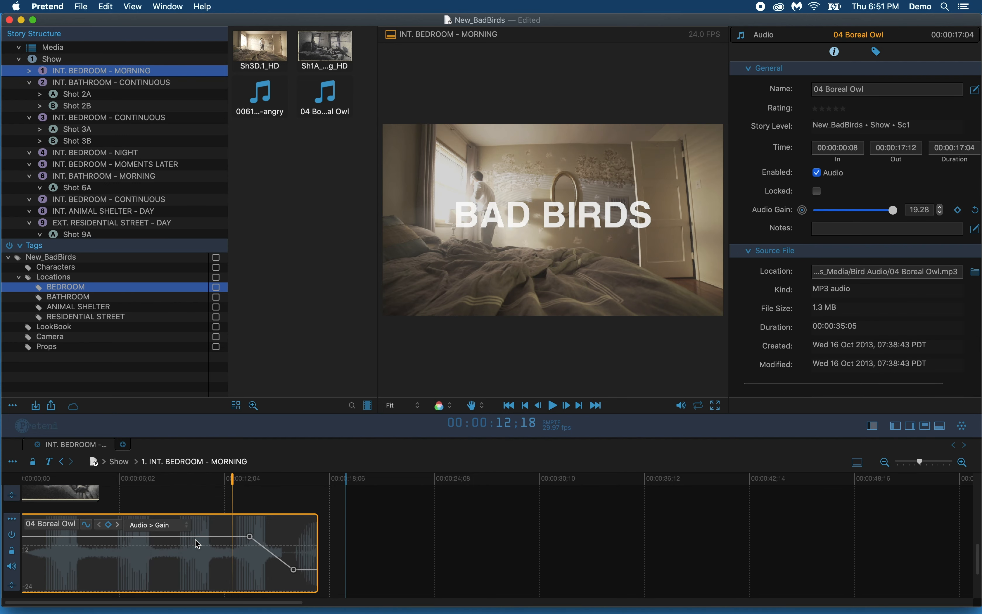
left_click_drag(295, 571, 295, 583)
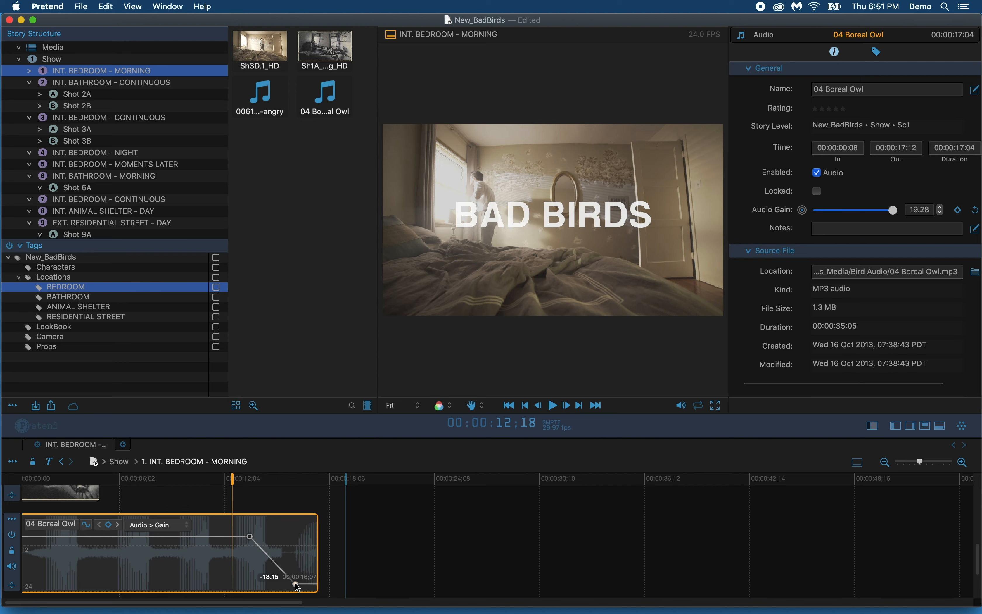
Step: Add Sh3C.3_HD.mov from the BadBirds_Media folder in Finder to the project's Media list
scroll(107, 67, "up", 1)
left_click(98, 59)
left_click(82, 6)
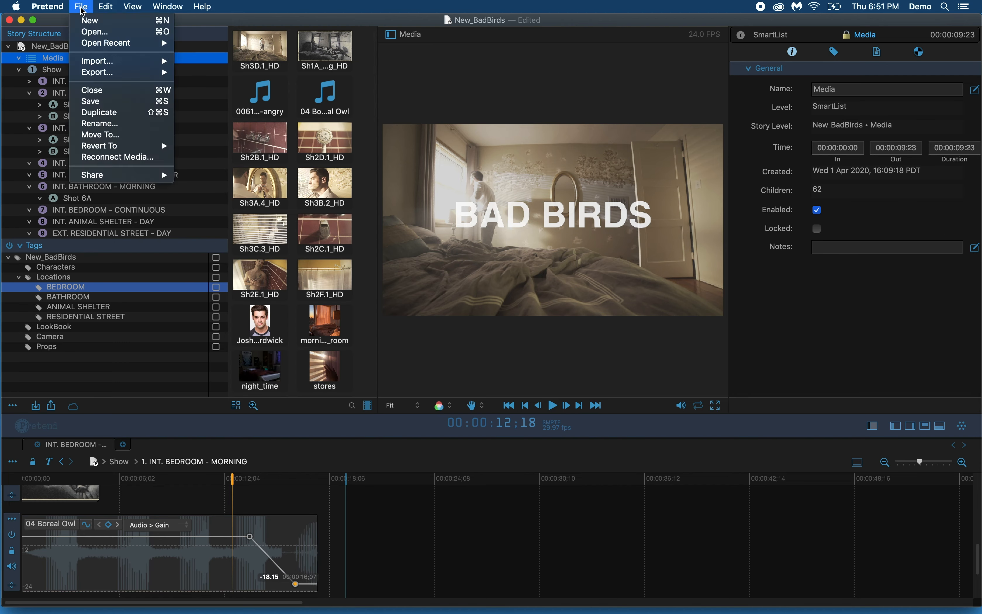
mouse_move(94, 63)
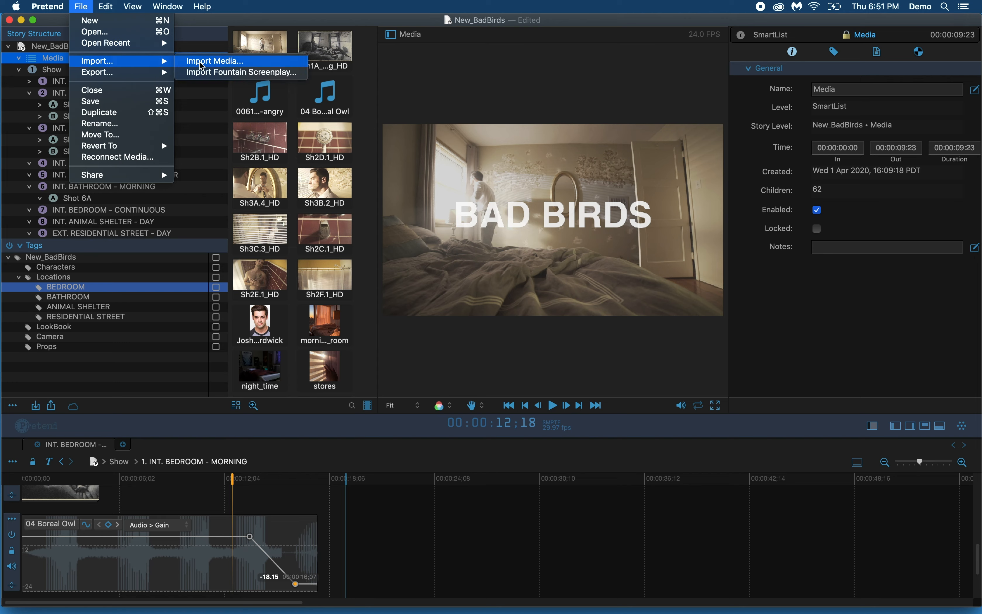
left_click(618, 611)
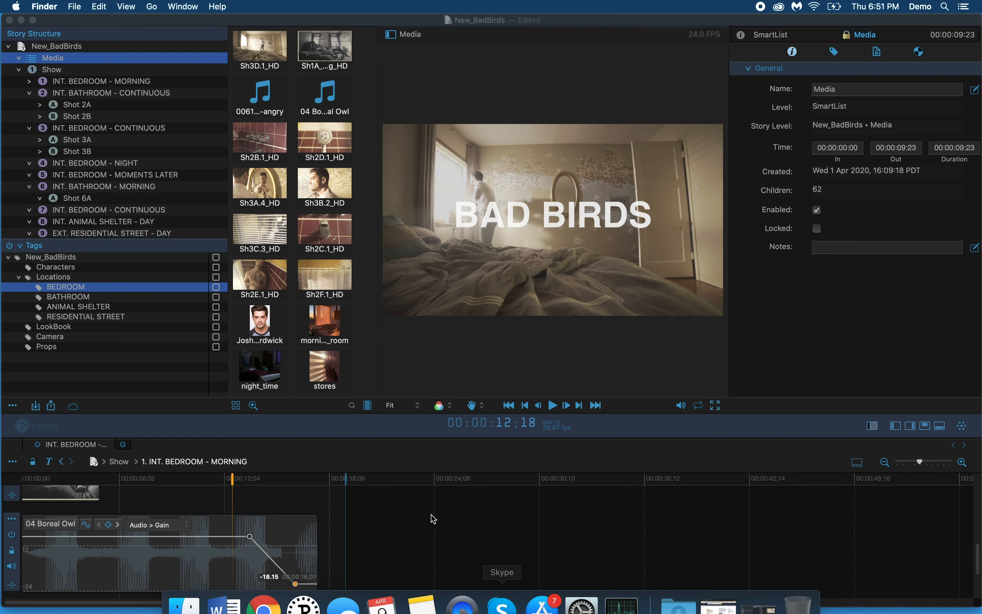
left_click(758, 606)
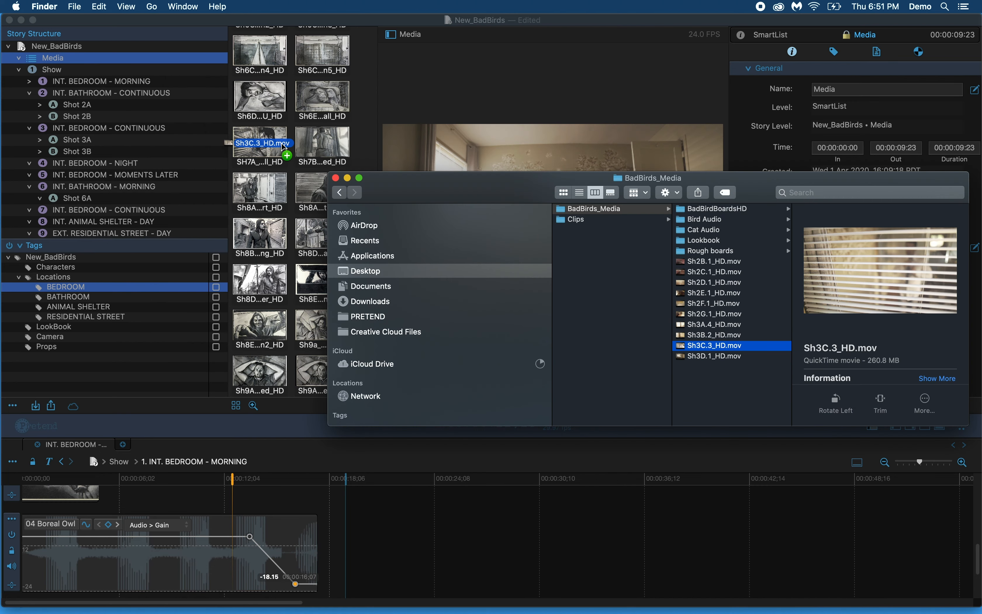
left_click_drag(722, 347, 284, 149)
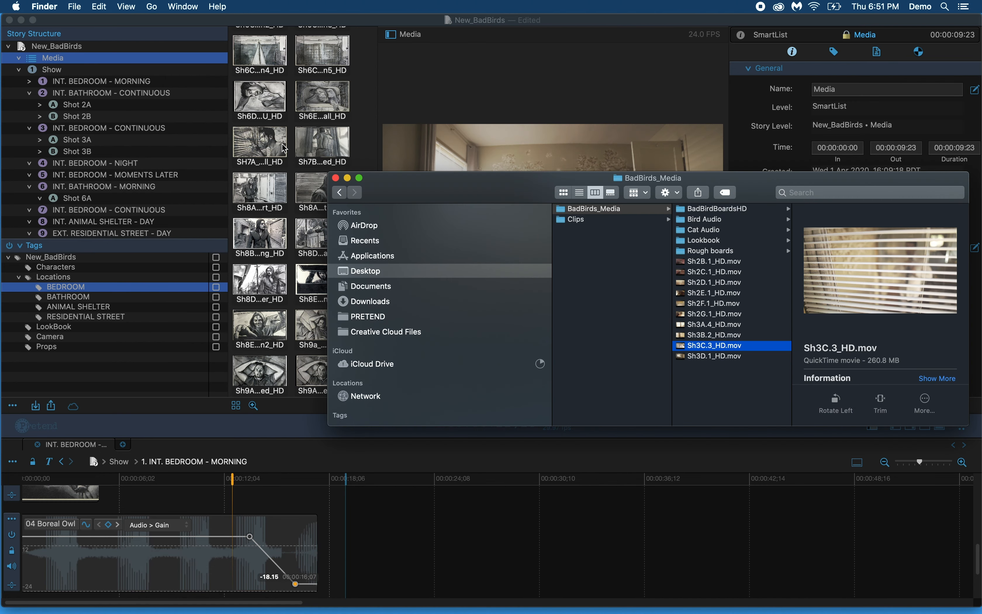
Step: In scene INT. BEDROOM - MORNING, set the Sh3D.1_HD clip's white point gain to -0.9341
left_click(94, 93)
left_click(87, 104)
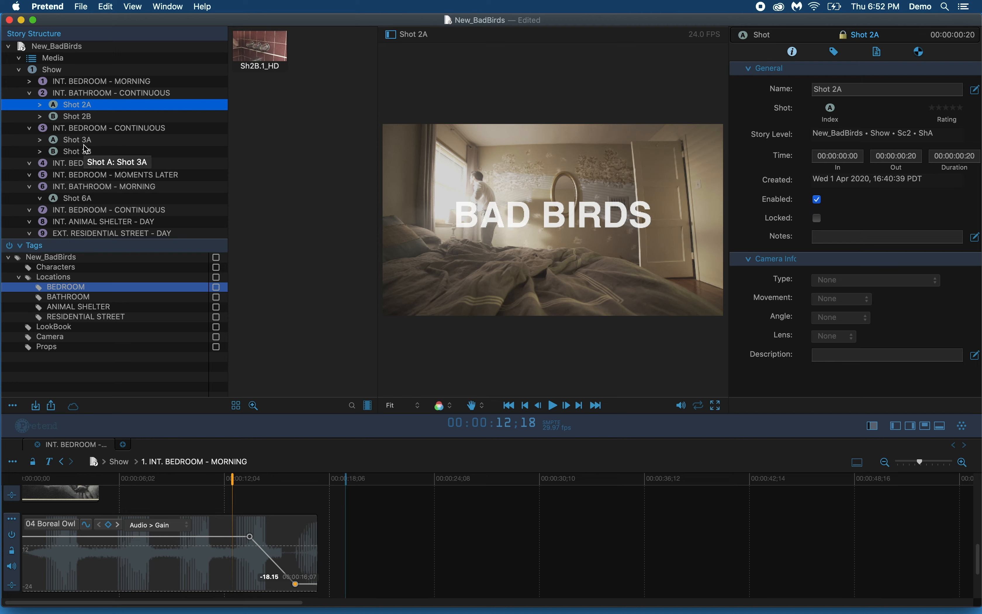
left_click(73, 84)
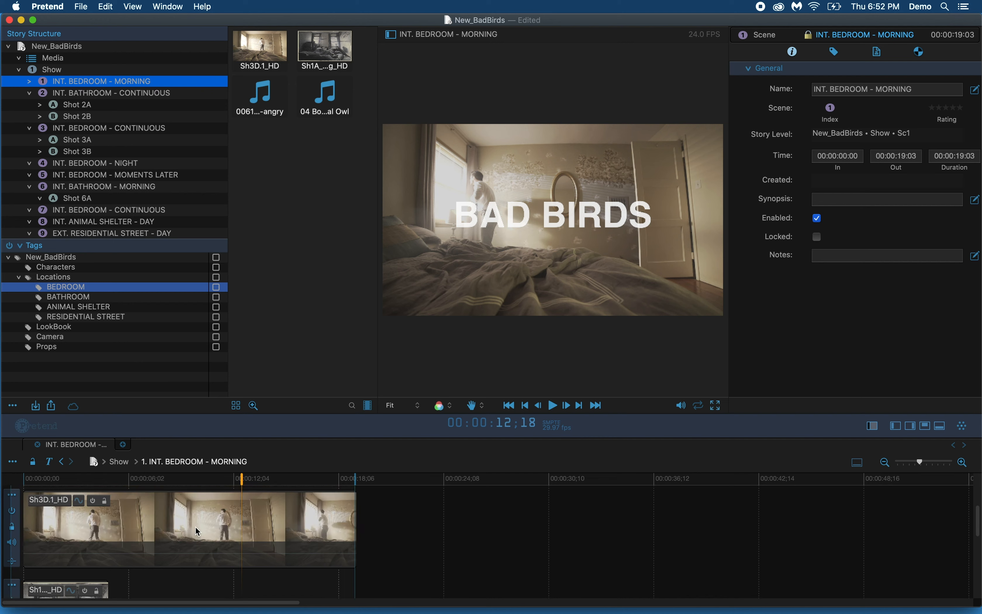
left_click(204, 546)
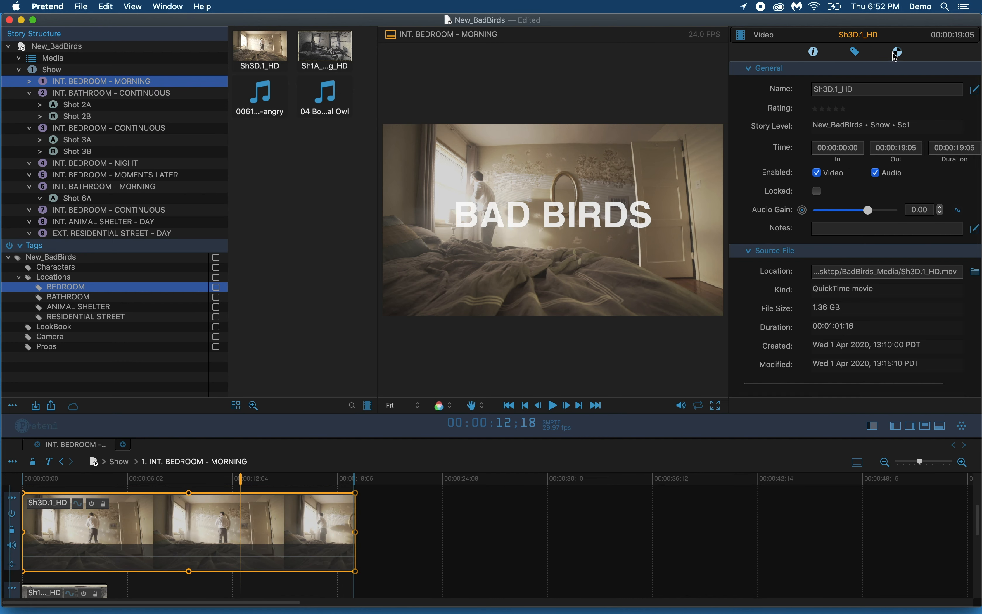
left_click(897, 53)
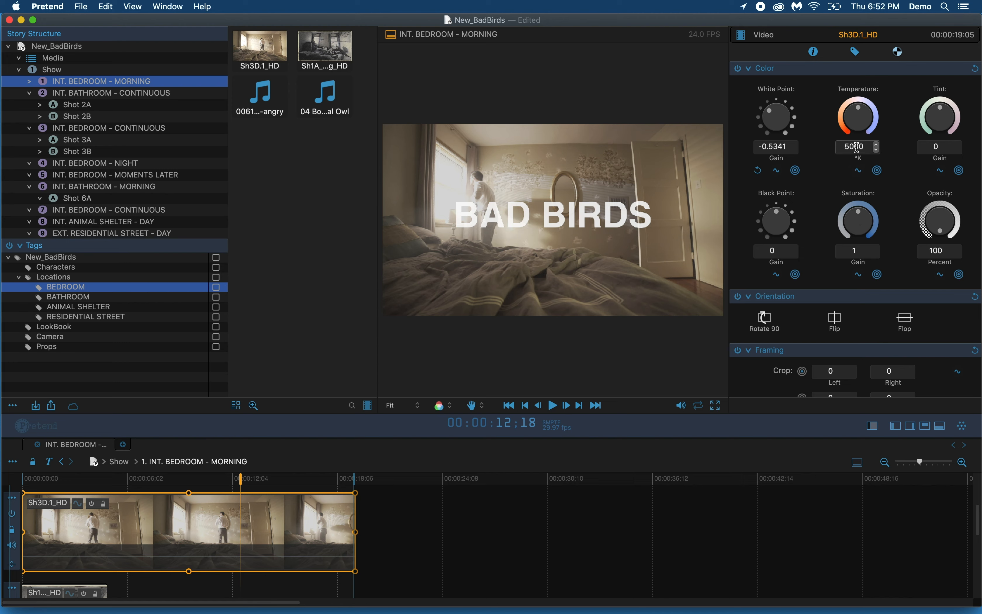
left_click(795, 151)
left_click(796, 150)
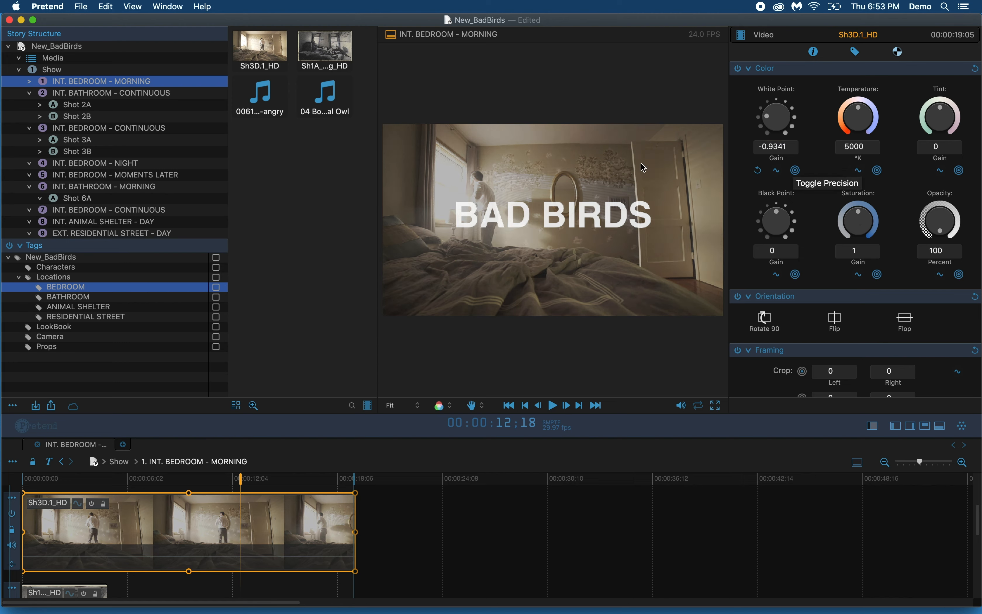
Step: In scene INT. BATHROOM - CONTINUOUS, shorten Shot 2B on the timeline by trimming its end
left_click(76, 96)
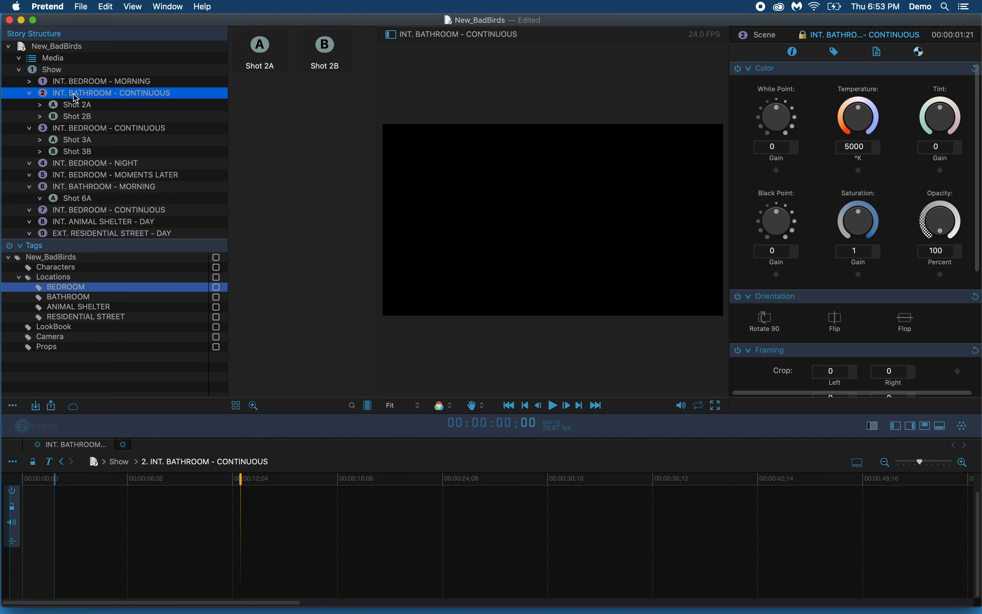
left_click(200, 535)
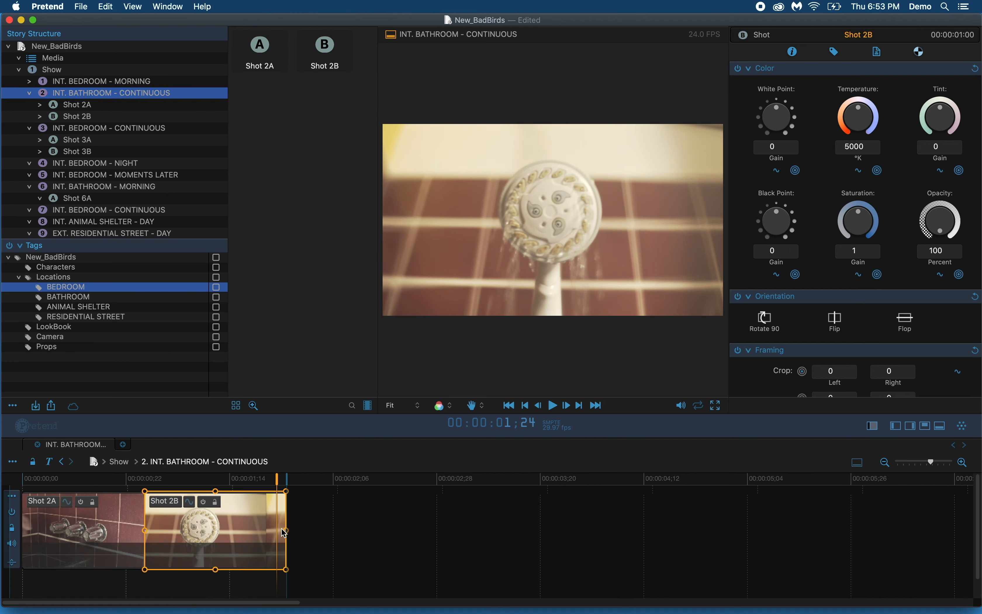
left_click_drag(286, 530, 273, 533)
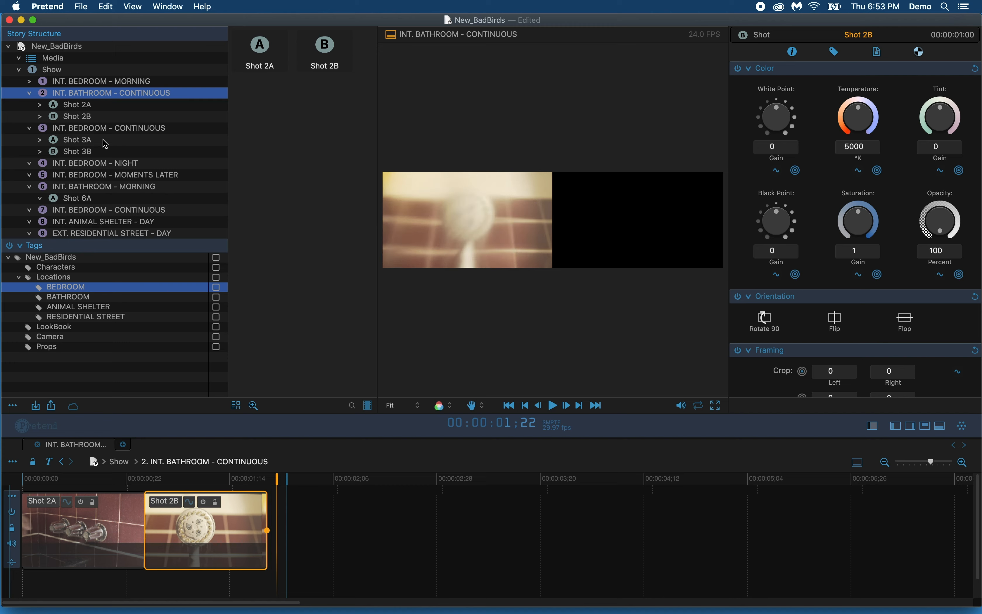
Step: List Shot 3B's clips with their details in scene 3, INT. BEDROOM - CONTINUOUS, and rate Sh3B.2_HD and Sh3C.3_HD four stars each
left_click(100, 129)
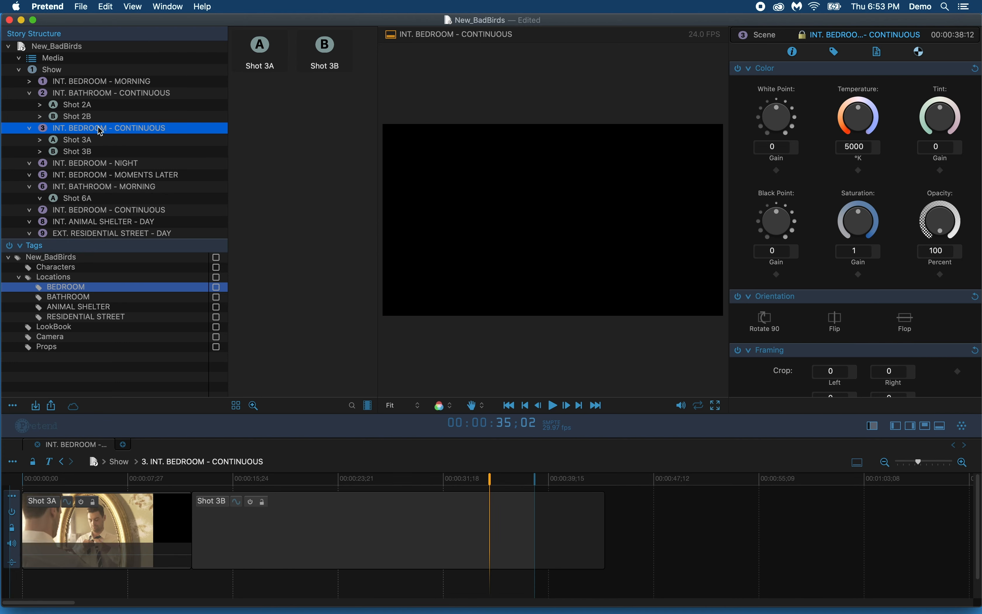
left_click(95, 140)
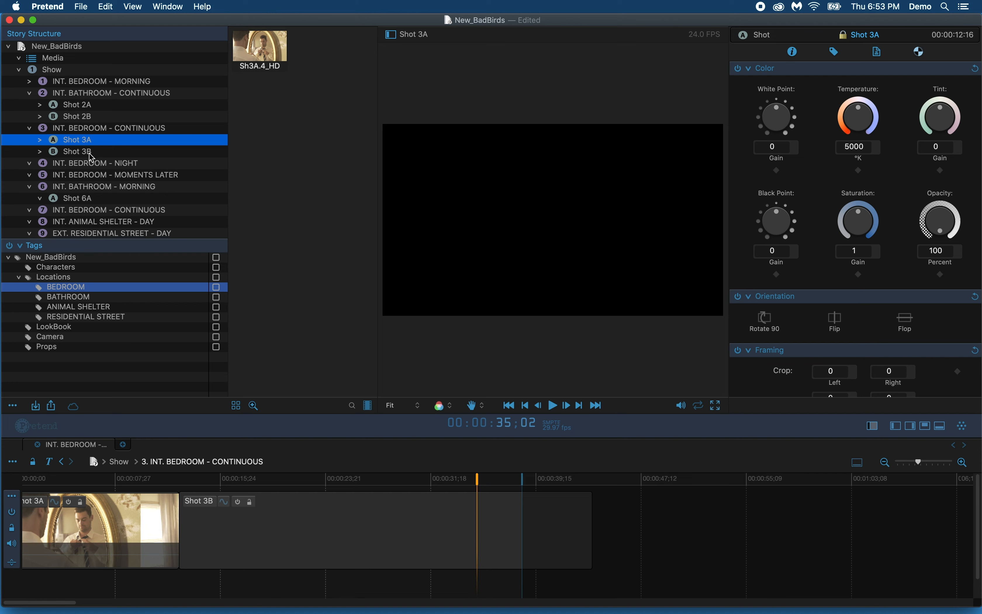
left_click(90, 155)
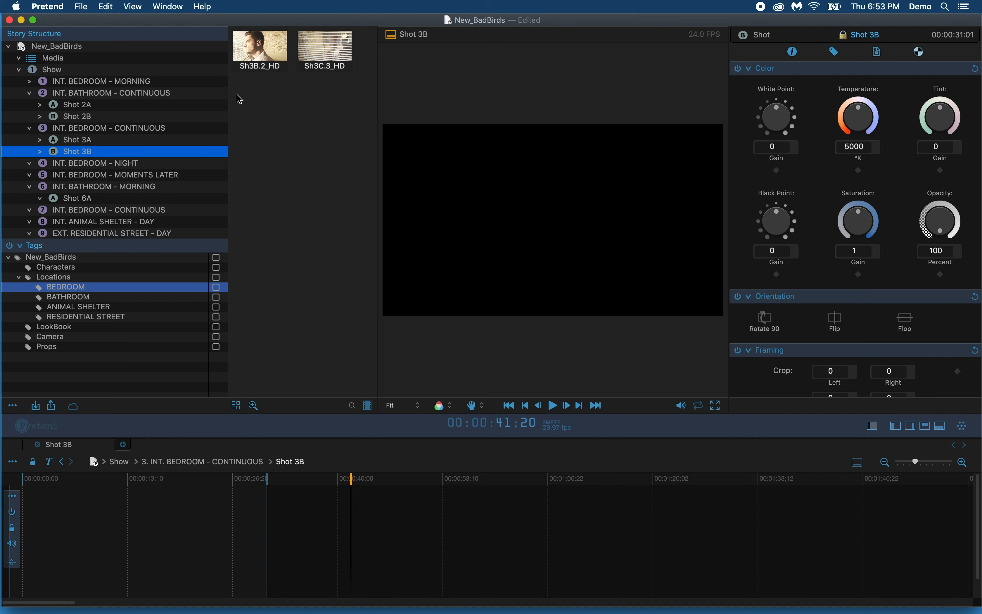
left_click(261, 52)
left_click(236, 405)
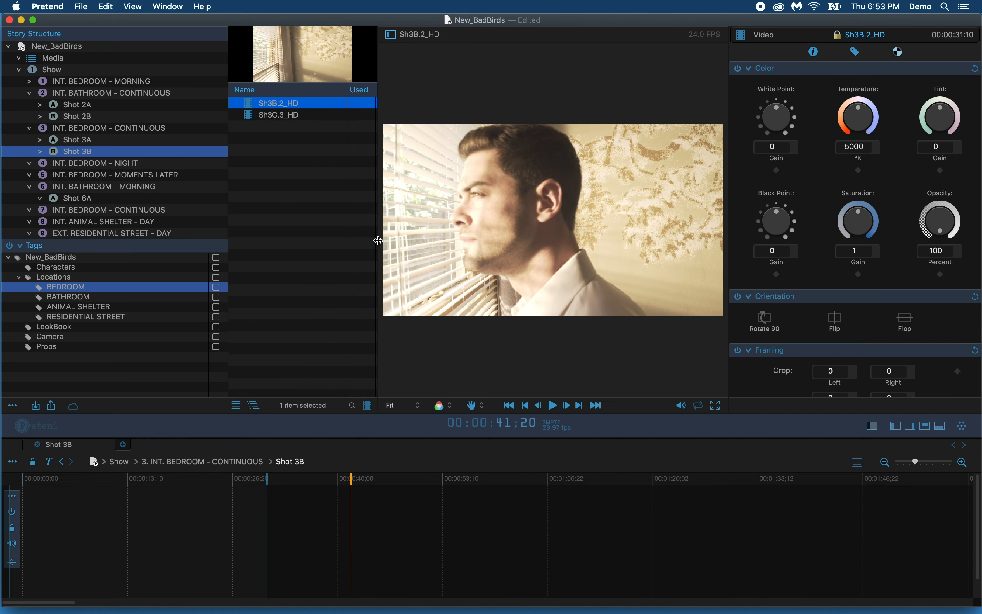
left_click_drag(379, 240, 553, 238)
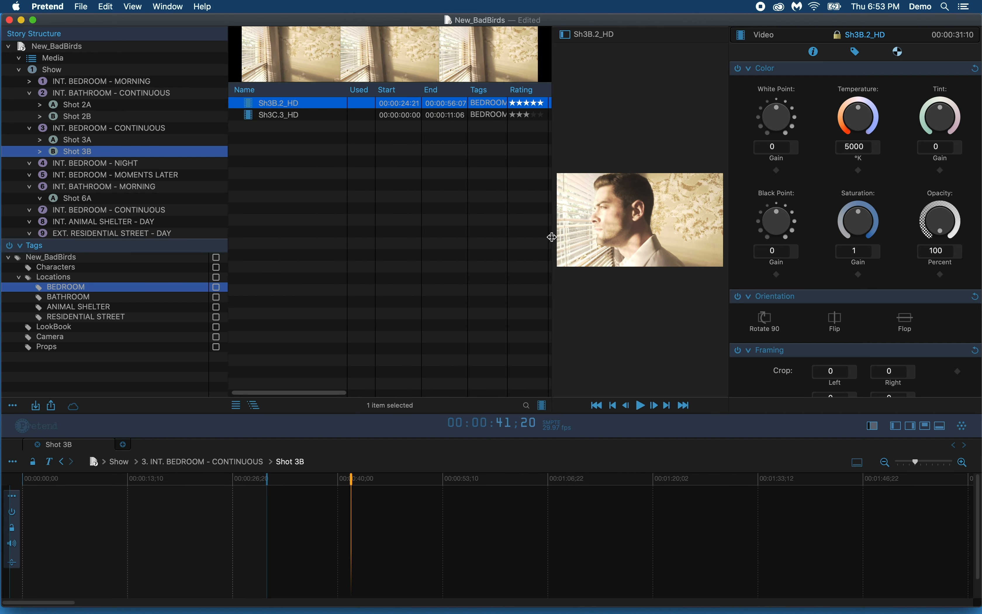
left_click(537, 115)
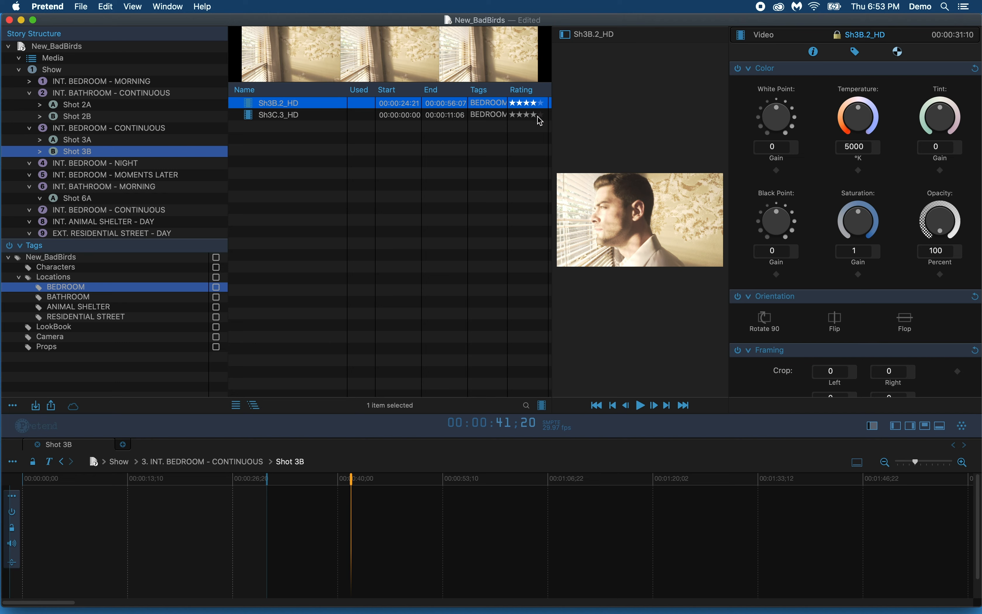
left_click(236, 405)
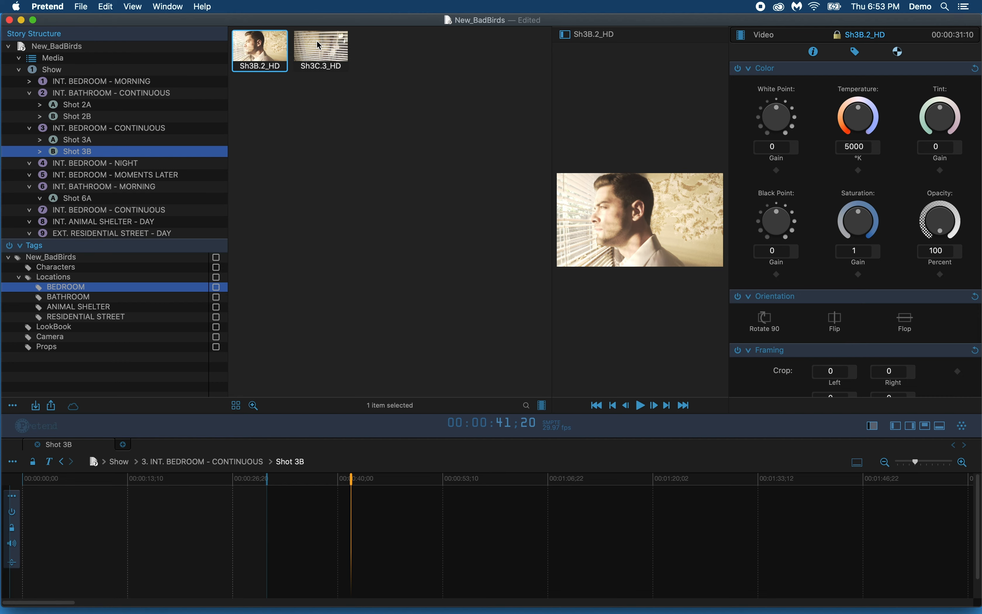
Step: Trim the Sh3C.3_HD clip to a middle section of about 2 seconds and place it on Shot 3B's timeline
left_click(325, 45)
left_click_drag(295, 320, 502, 319)
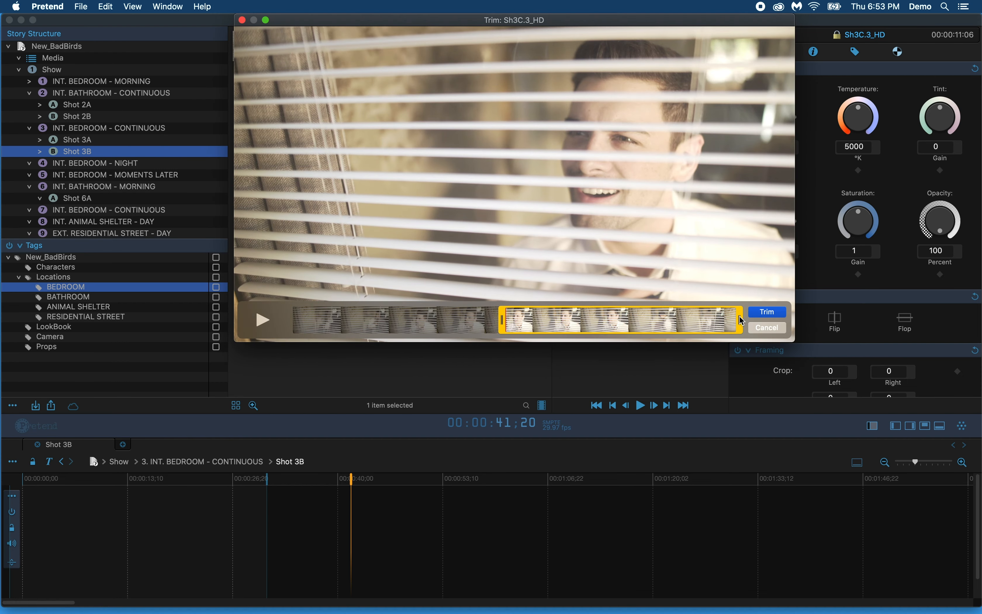
left_click_drag(742, 321, 600, 323)
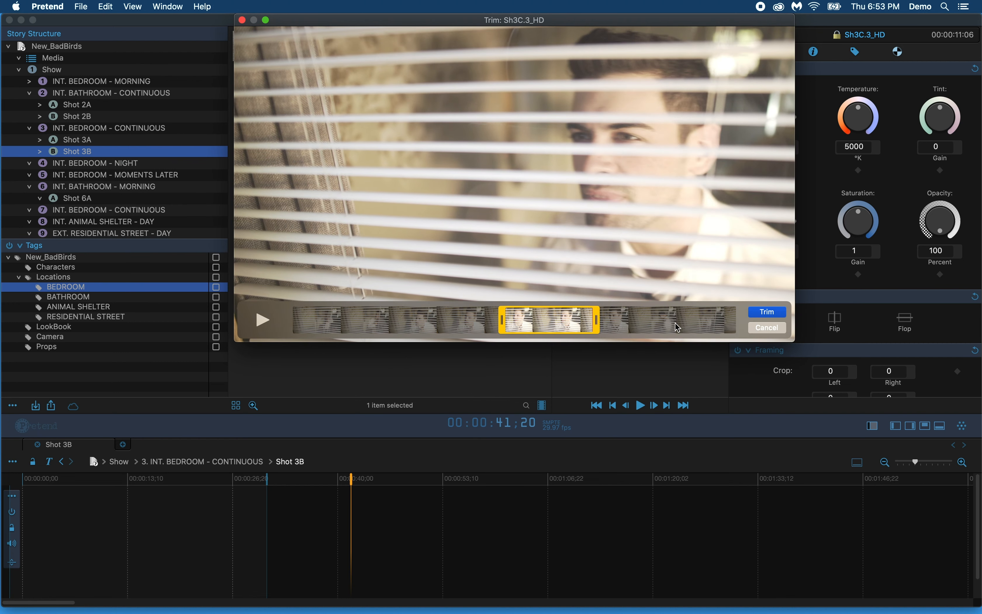
left_click(765, 312)
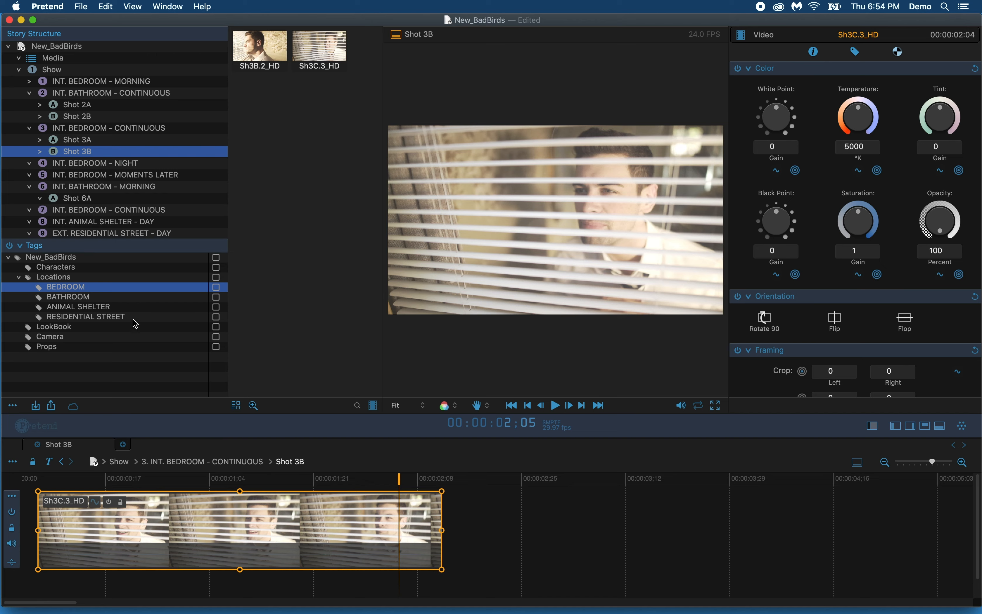
Step: View the Media list filtered by the BEDROOM tag, select the LookBook tag and clear the BEDROOM filter
left_click(55, 59)
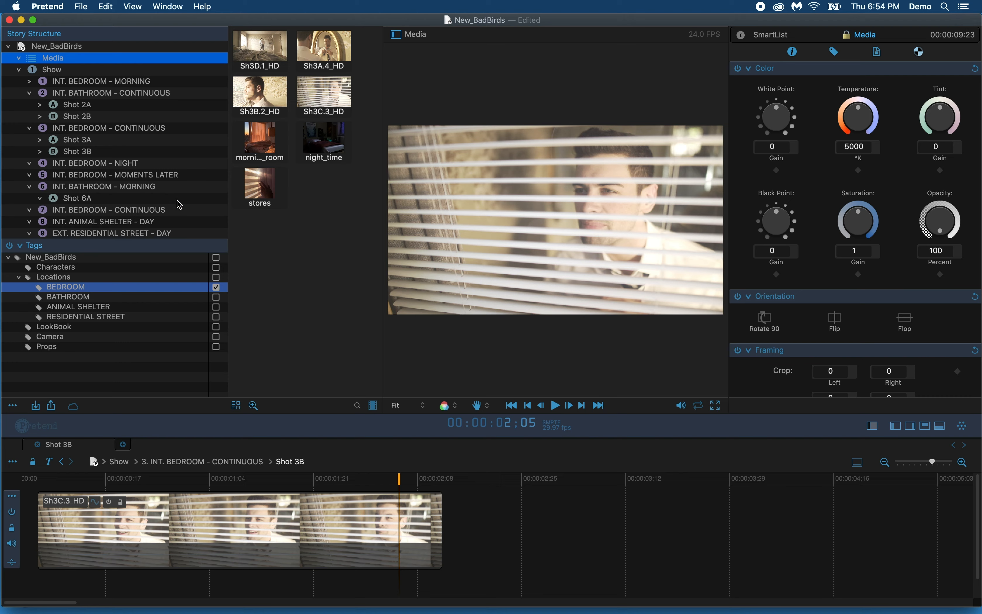
left_click(64, 328)
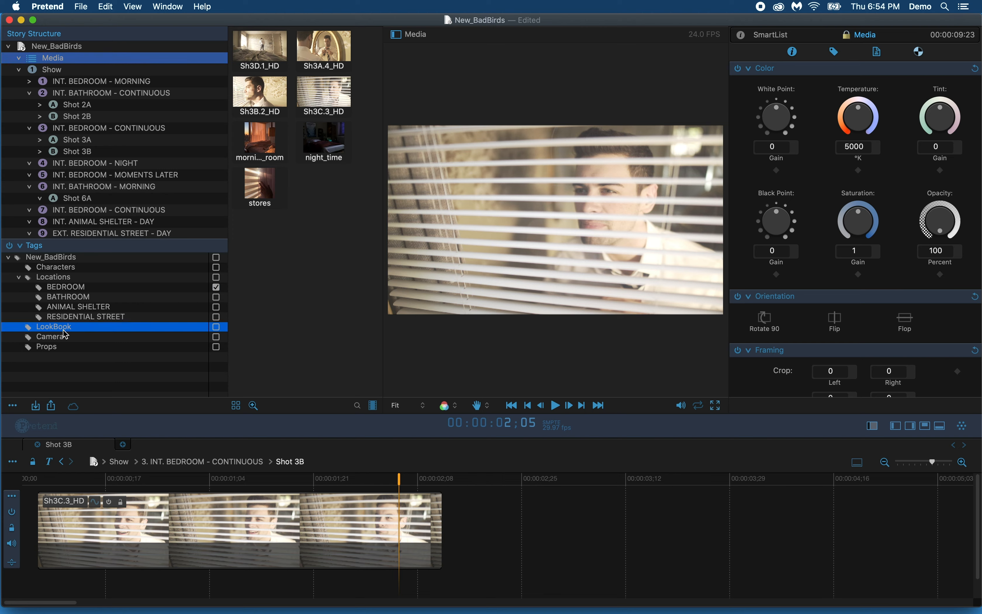
left_click(217, 288)
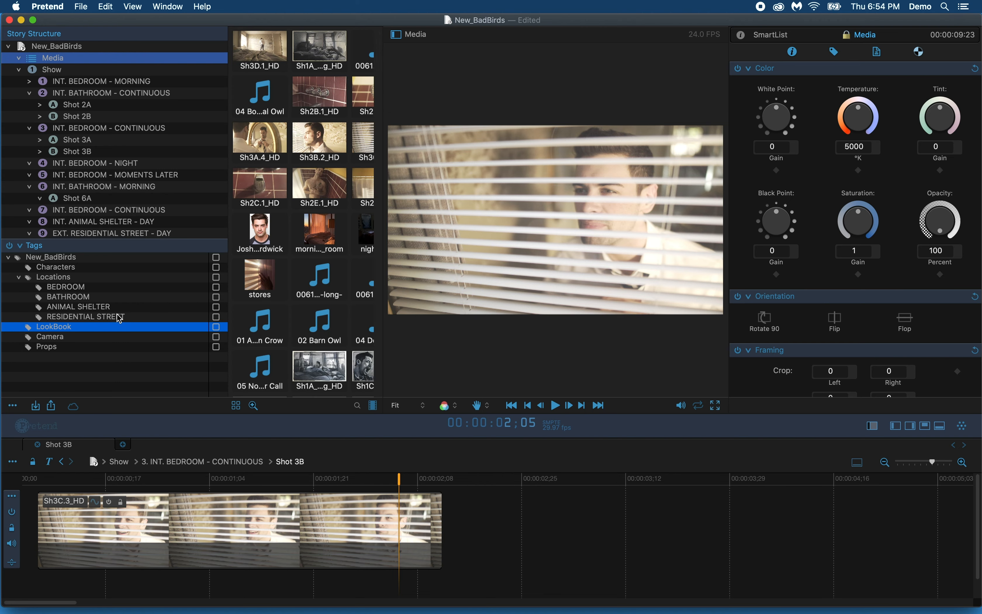
Step: In scene 3, INT. BEDROOM - CONTINUOUS, scrub to about 00:00:13;15 and add the Amazon window blinds page from Chrome as a URL item
left_click(90, 128)
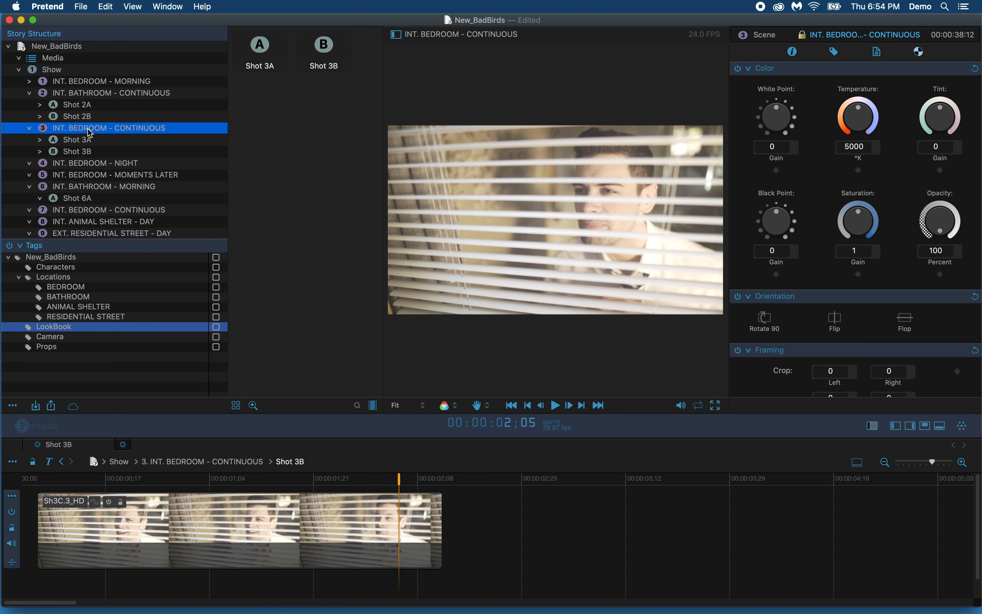
left_click_drag(223, 485, 203, 483)
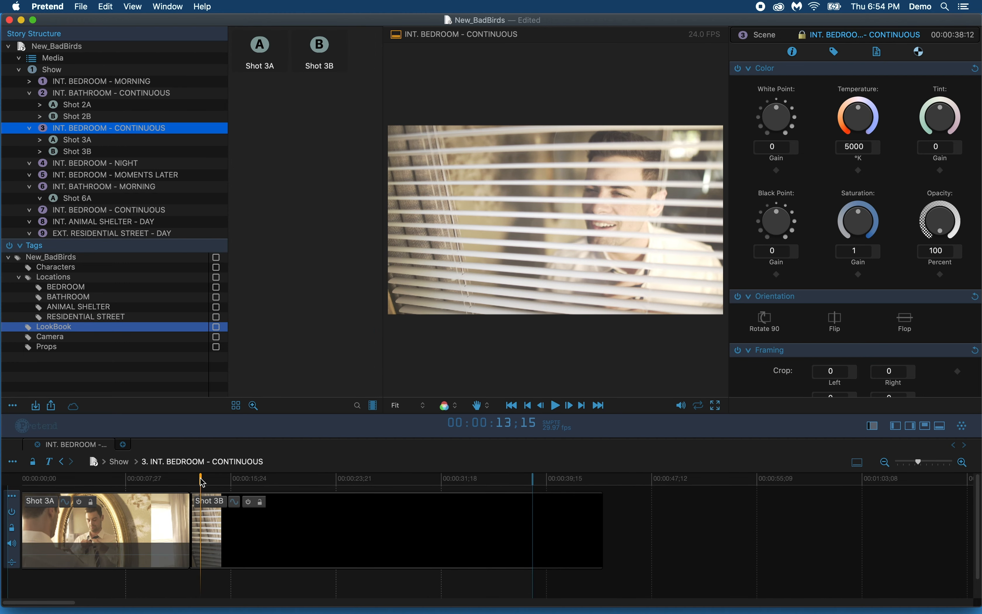
left_click(741, 606)
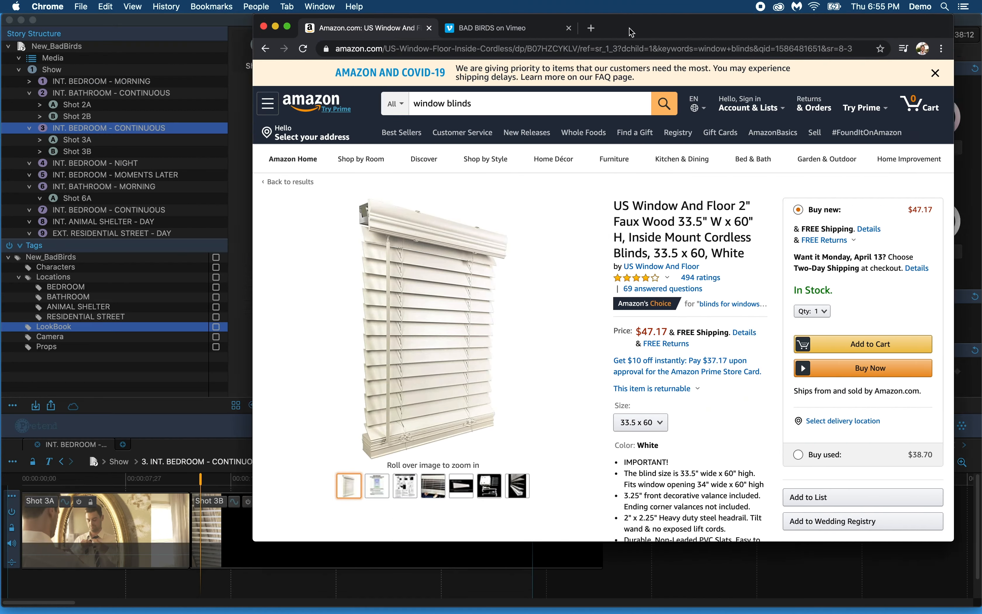
left_click_drag(633, 32, 874, 56)
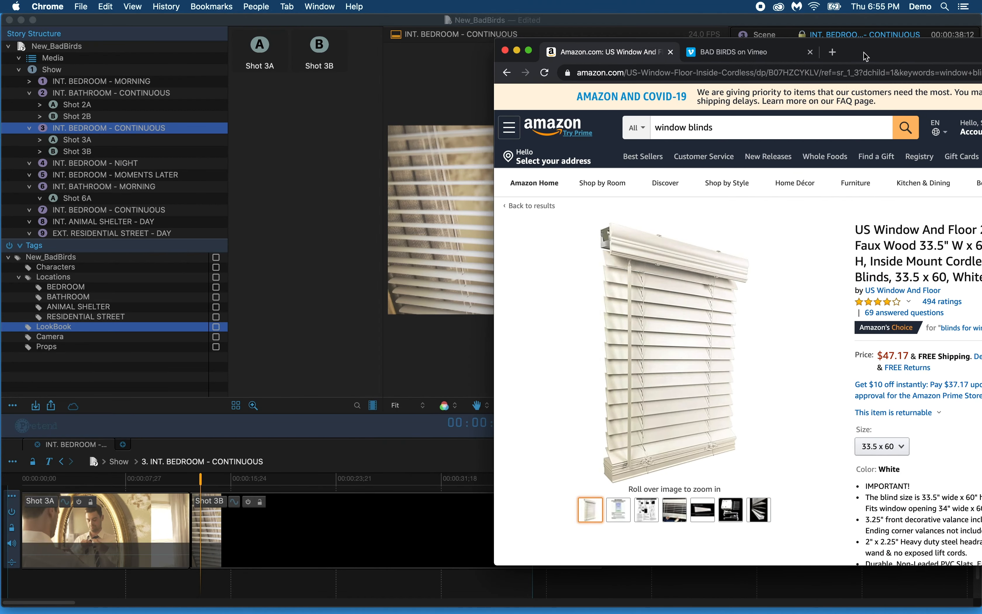
left_click_drag(569, 77, 294, 138)
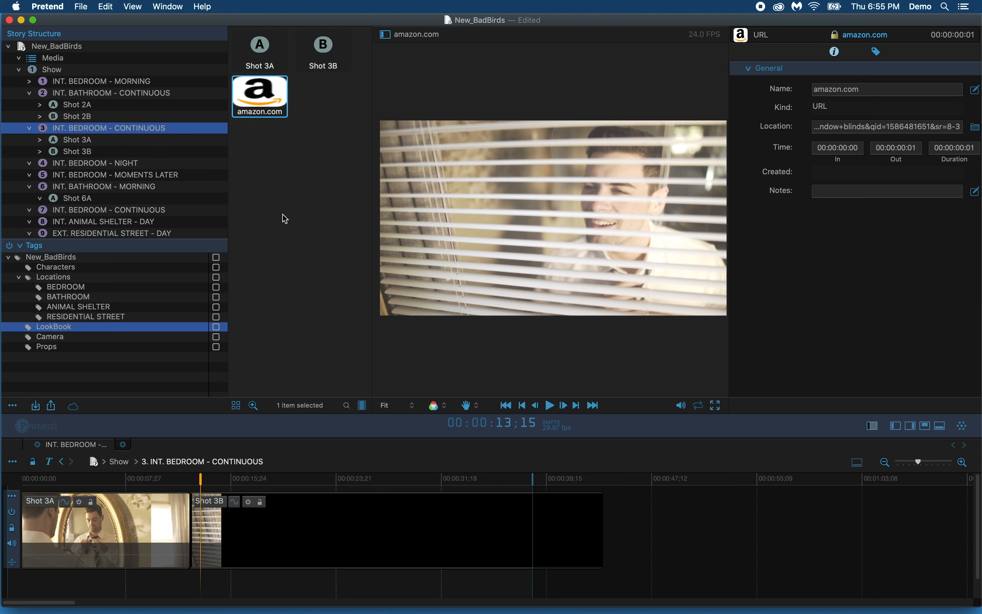
Step: Enlarge the timeline area at the Show level and add the story arc item to a new track below the scenes
left_click(57, 75)
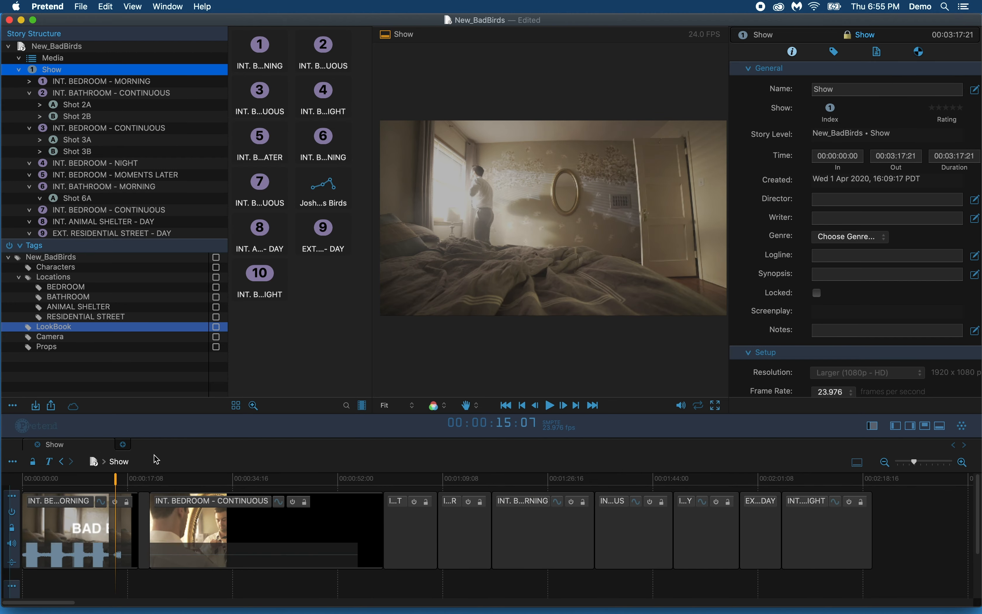
left_click_drag(158, 427, 182, 377)
left_click_drag(318, 205, 63, 566)
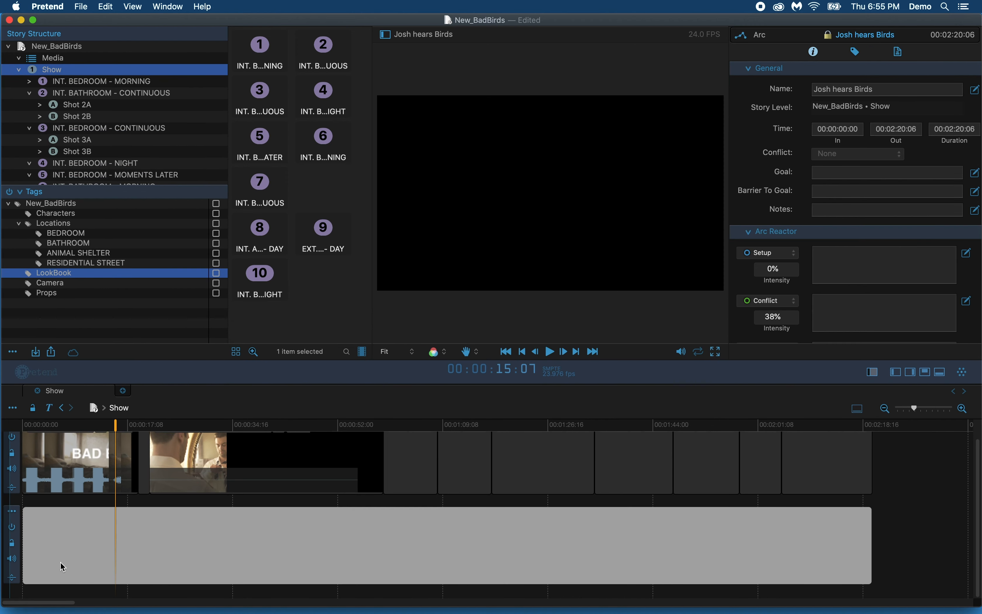
left_click_drag(63, 566, 59, 565)
Step: Move the arc's two Conflict points to about 40% intensity at 00:00:30:01 and 74% at 00:00:22:10
mouse_move(249, 565)
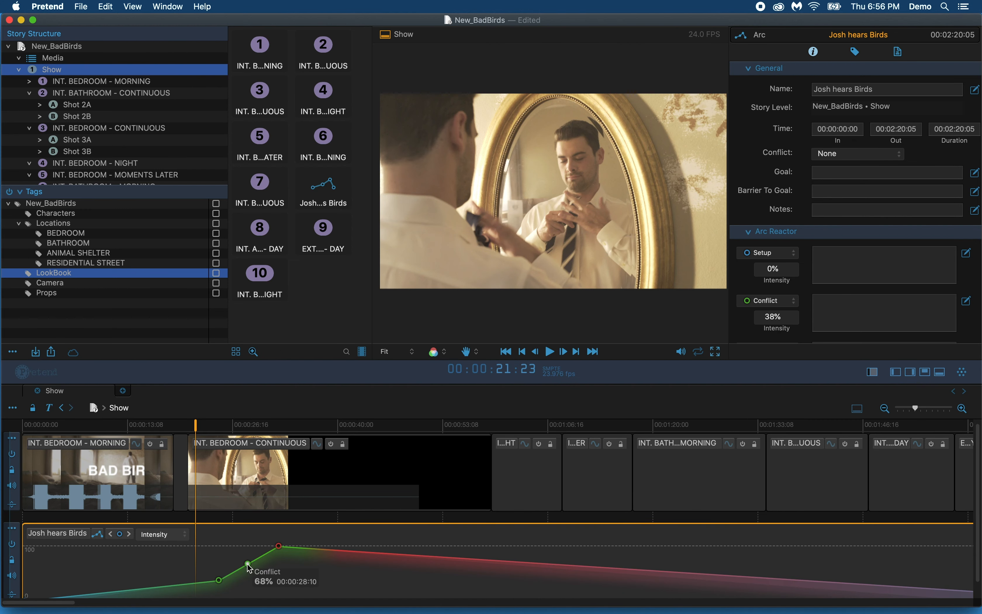
left_click_drag(249, 568, 262, 583)
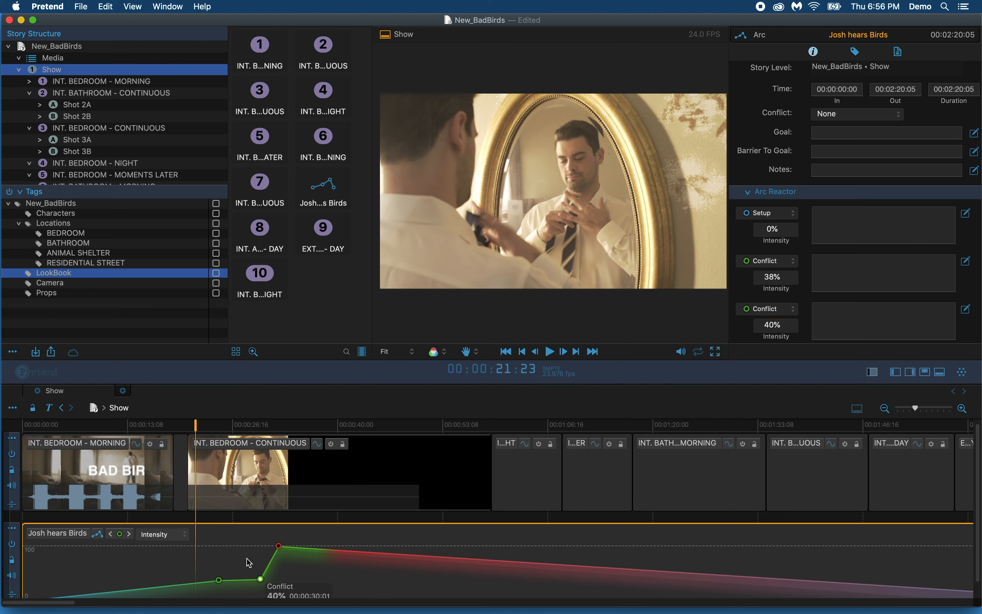
left_click_drag(219, 580, 202, 564)
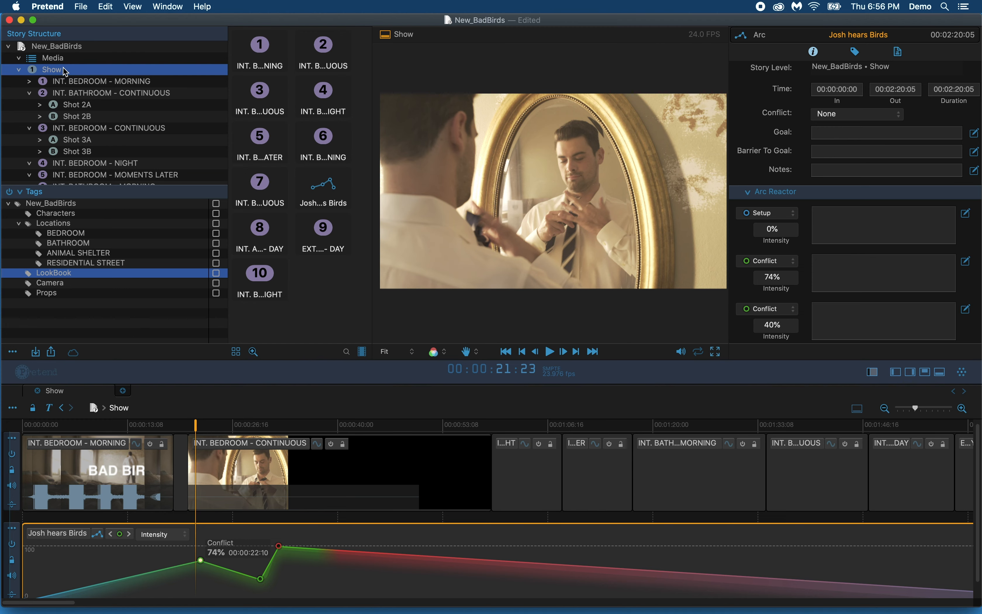
Step: In scene INT. BEDROOM - MORNING, set the BAD BIRDS text size to 250 and view the BAD BIRDS video on Vimeo in Chrome
left_click(65, 83)
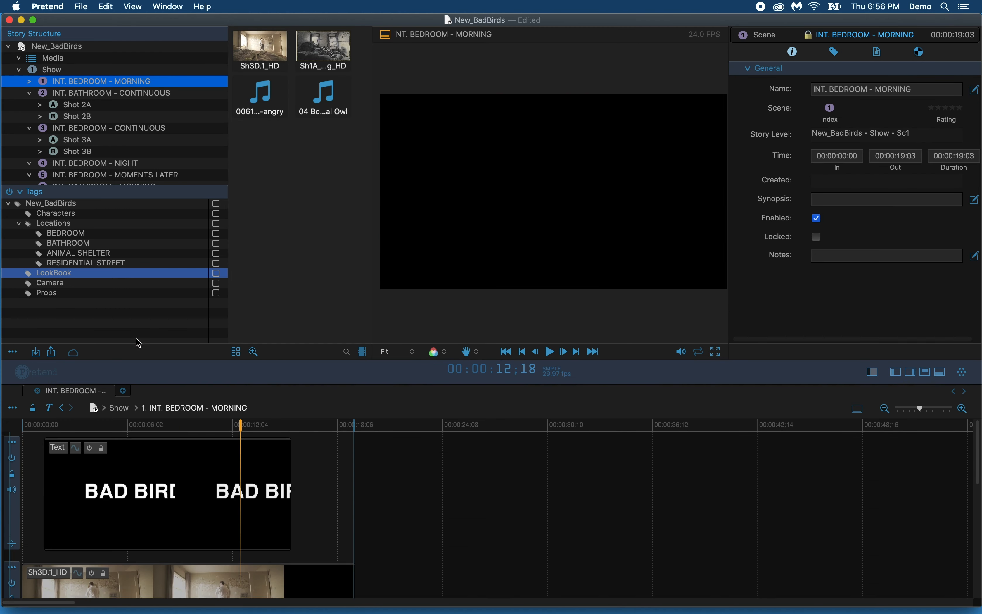
left_click(154, 465)
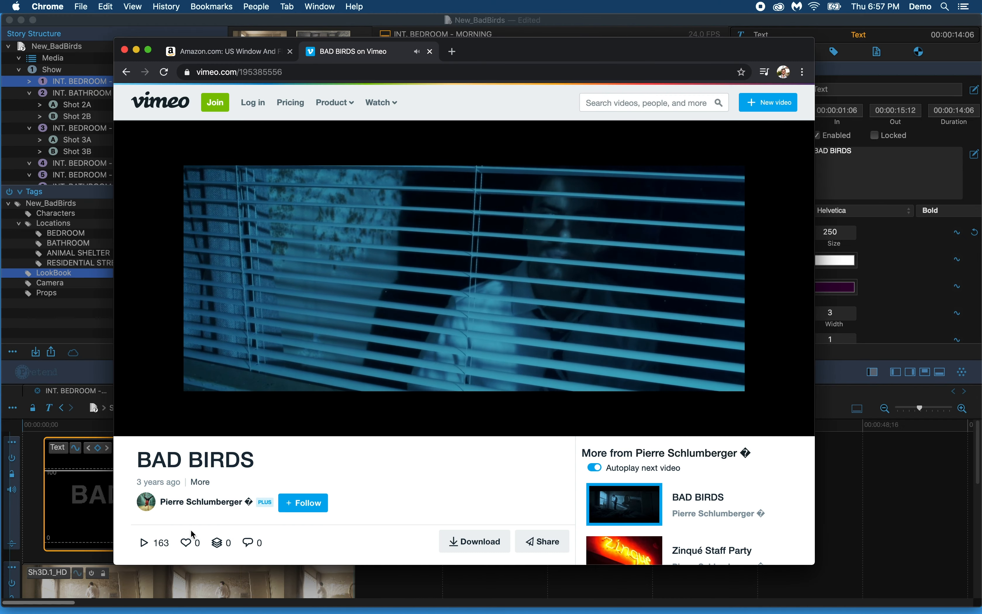
left_click(204, 417)
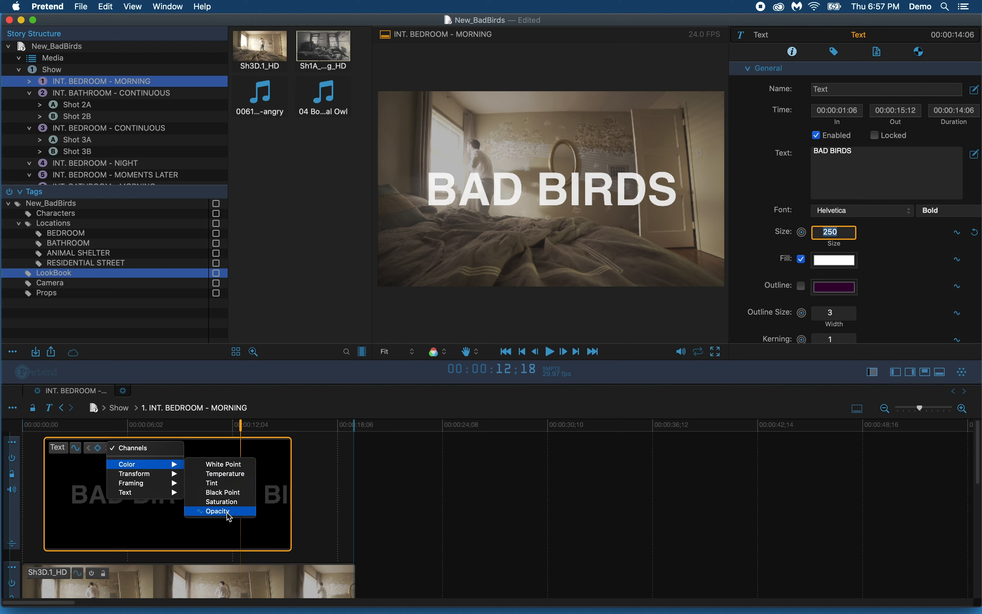
Step: Show the BAD BIRDS text's opacity curve and move its middle keyframe to about 44.62 at 00:00:10;14
left_click(230, 517)
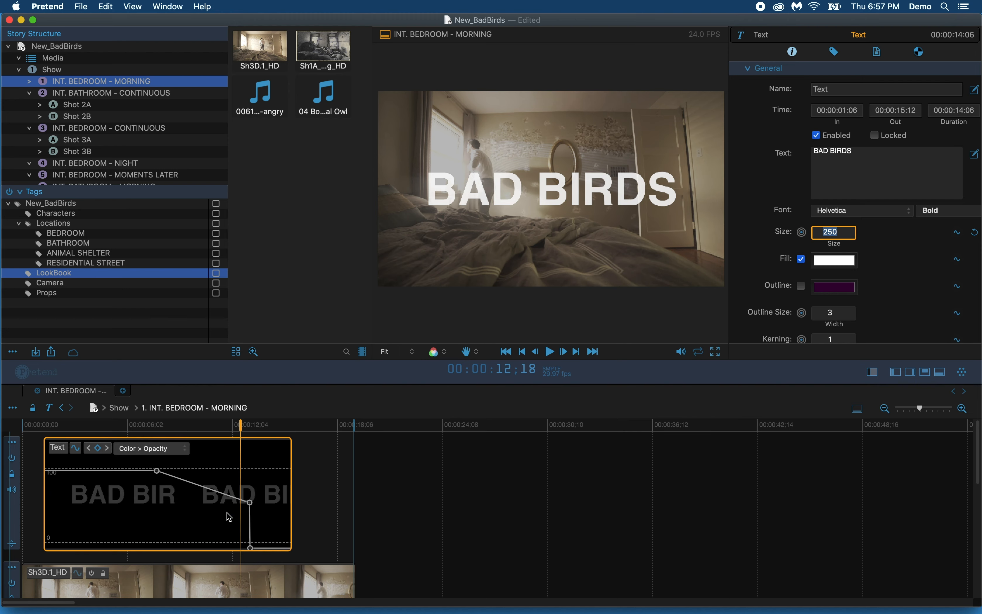
mouse_move(251, 503)
left_click_drag(251, 504, 203, 510)
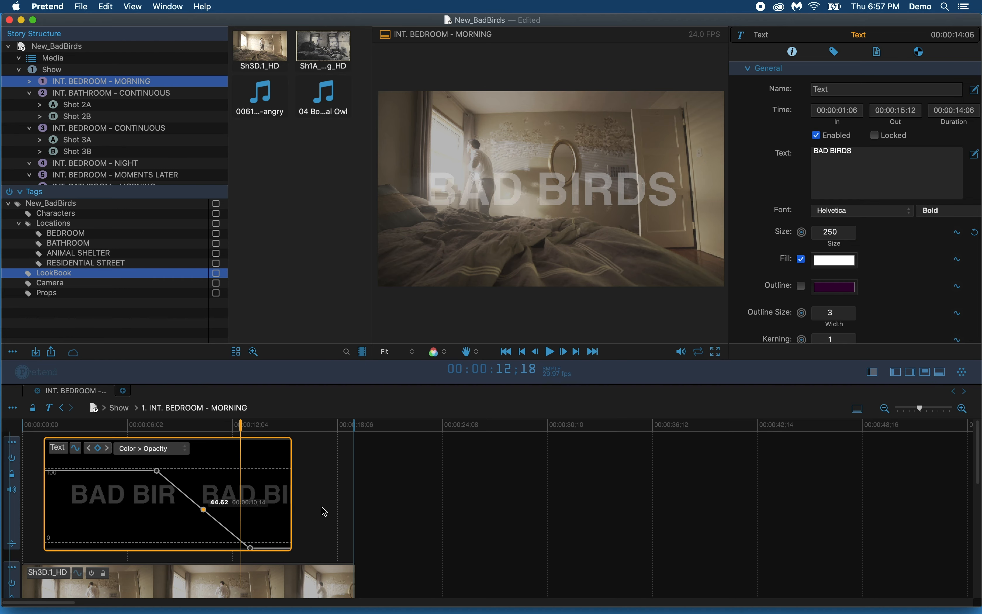
Step: Export the selected text to a file named New_BadBirds-Show-Sc1-Text at 1080p HD with H.264 video and stereo AAC audio
left_click(81, 6)
mouse_move(99, 73)
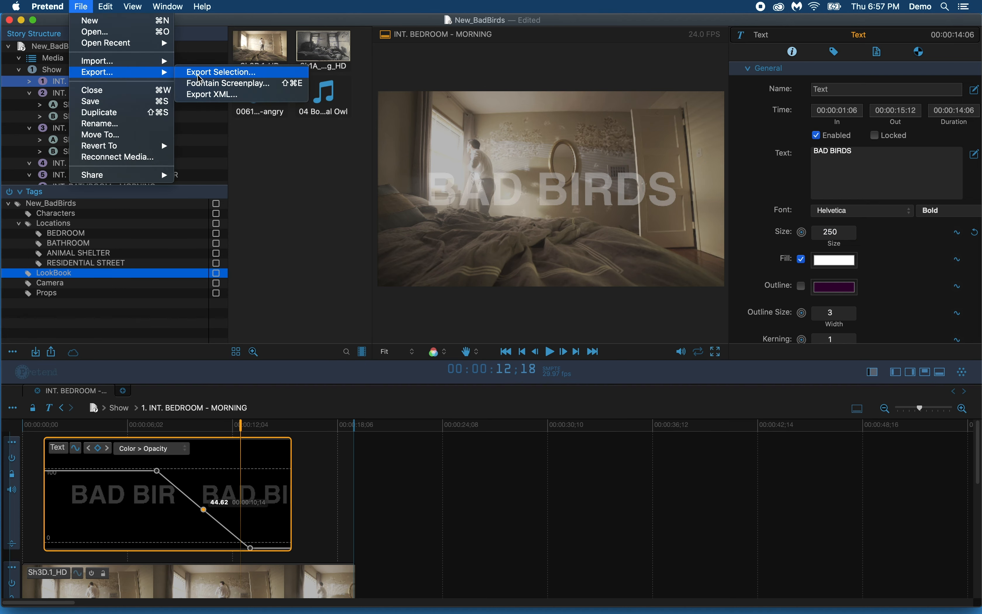
left_click(198, 75)
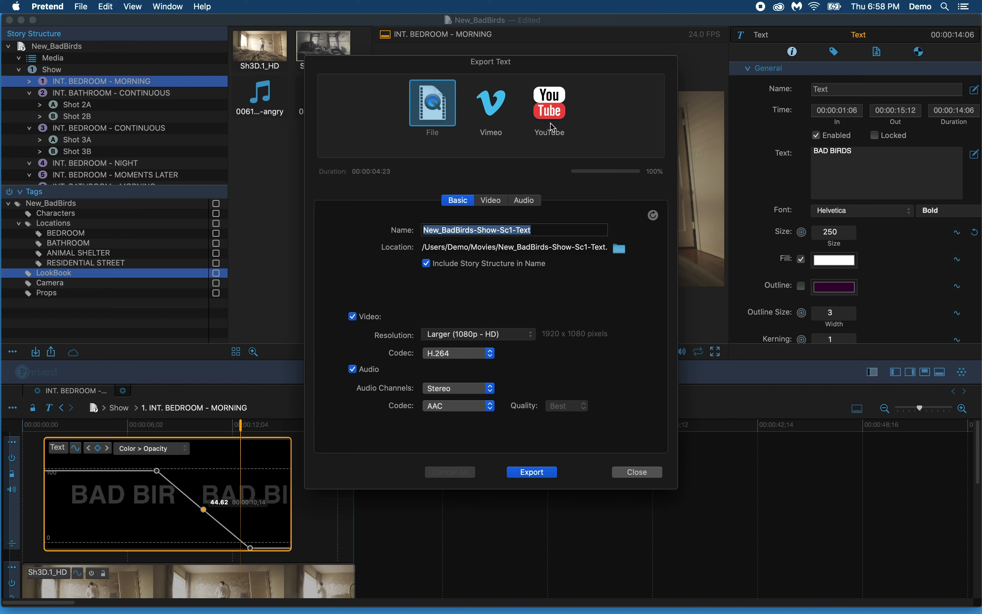
left_click(537, 230)
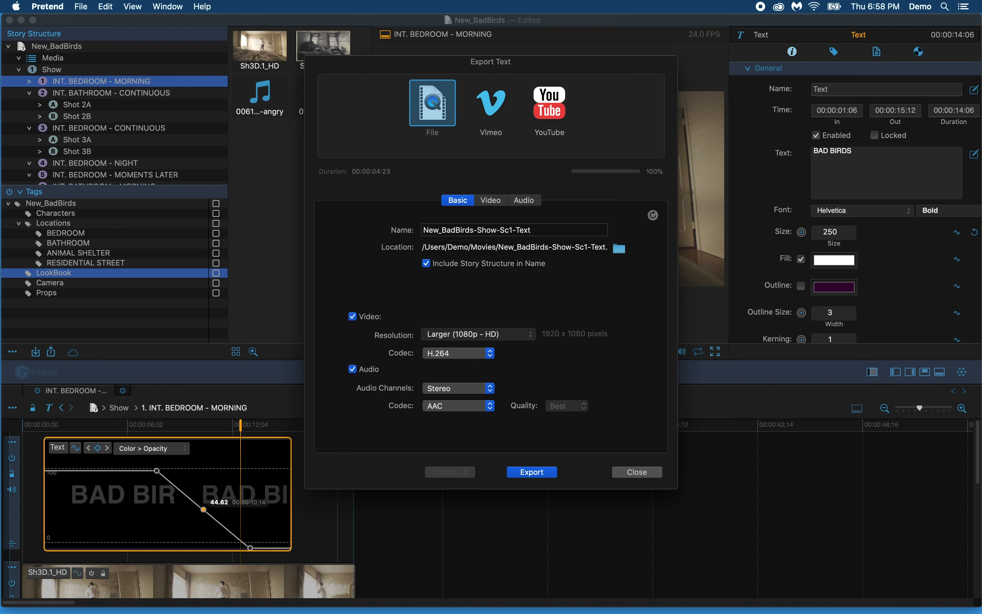
left_click(529, 471)
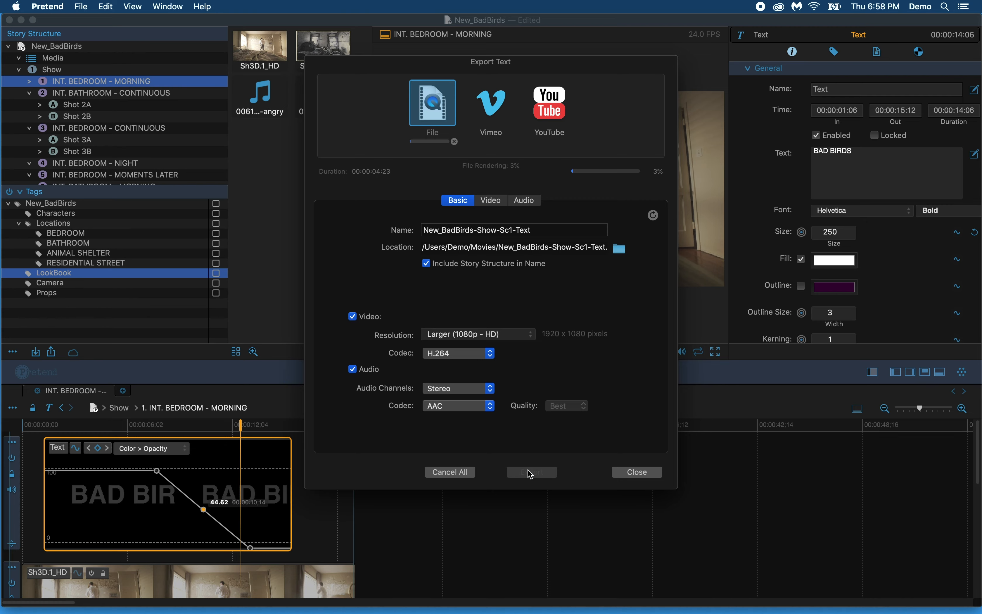